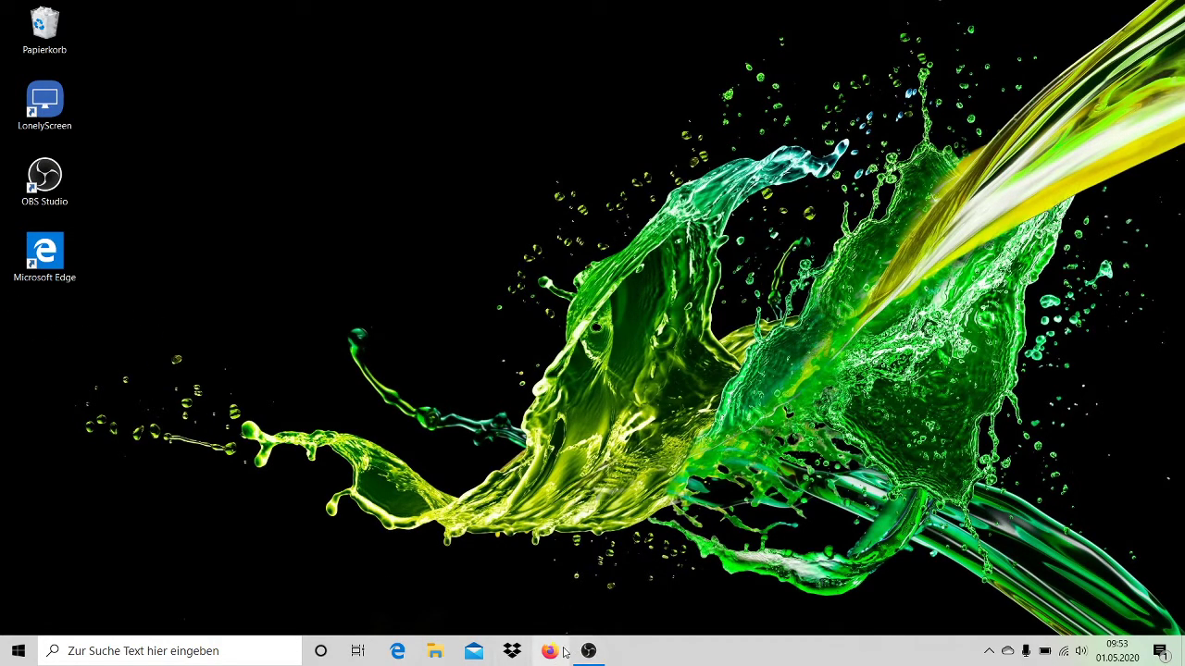
Open Firefox, load YouTube in a new tab and close the MSN start page.
{"action": "left_click", "coordinate": [550, 650]}
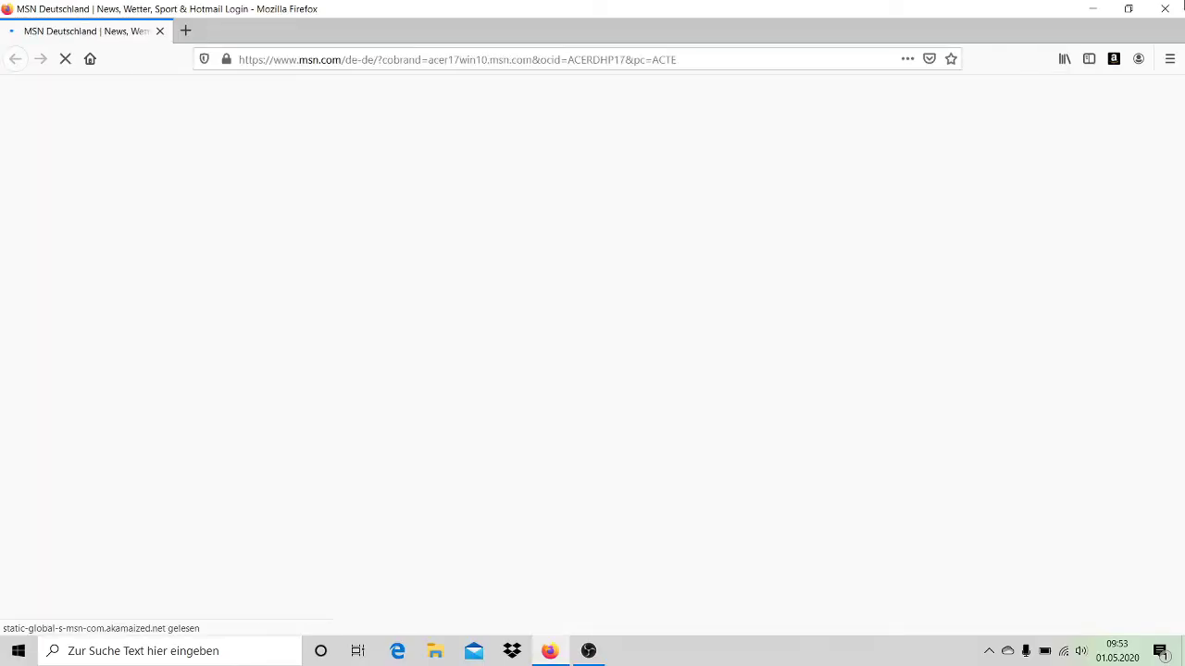
{"action": "left_click", "coordinate": [185, 32]}
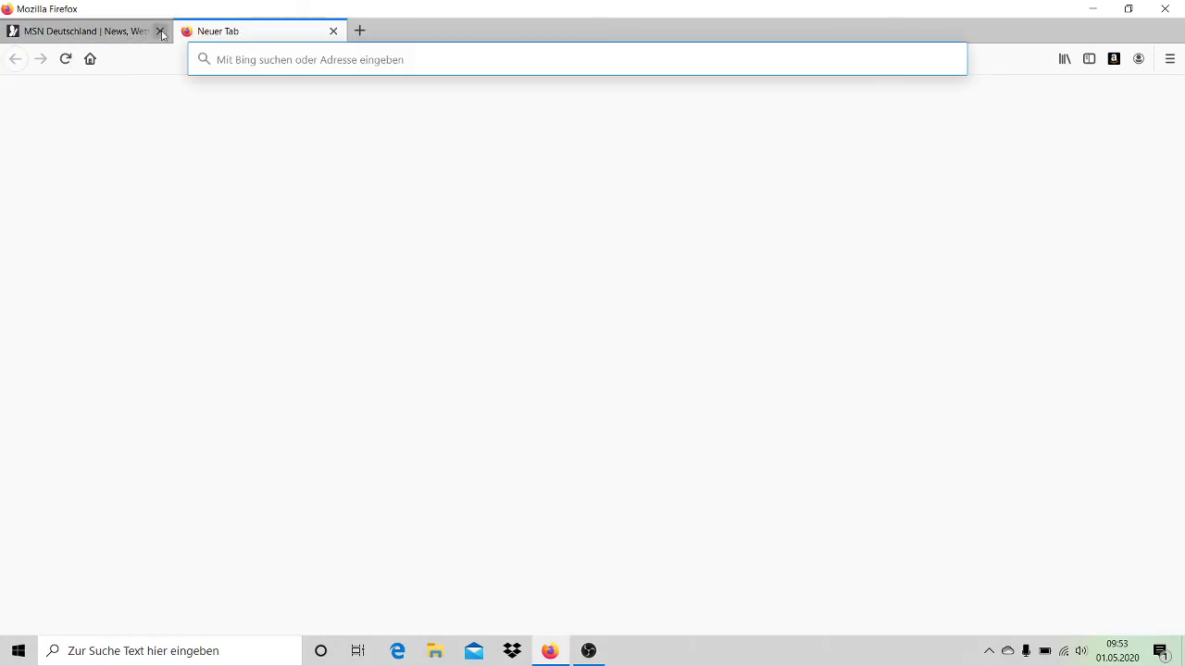
{"action": "left_click", "coordinate": [159, 31]}
{"action": "left_click", "coordinate": [453, 282]}
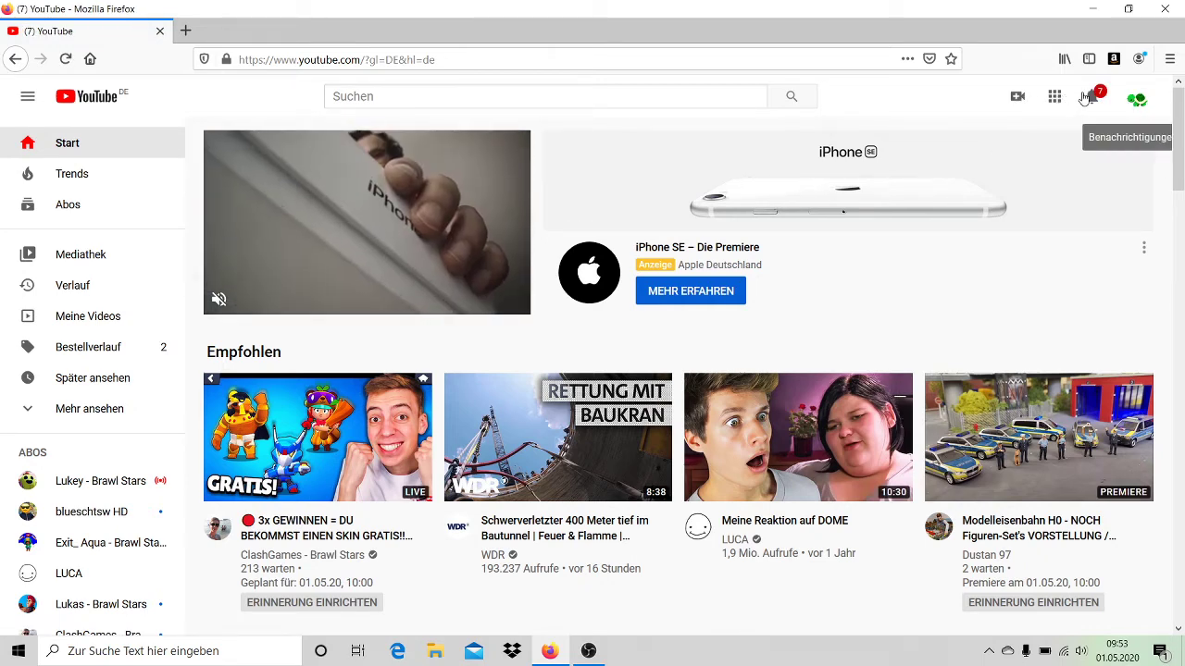
Start setting up a new YouTube livestream without reusing the previous stream's settings.
{"action": "left_click", "coordinate": [1032, 98]}
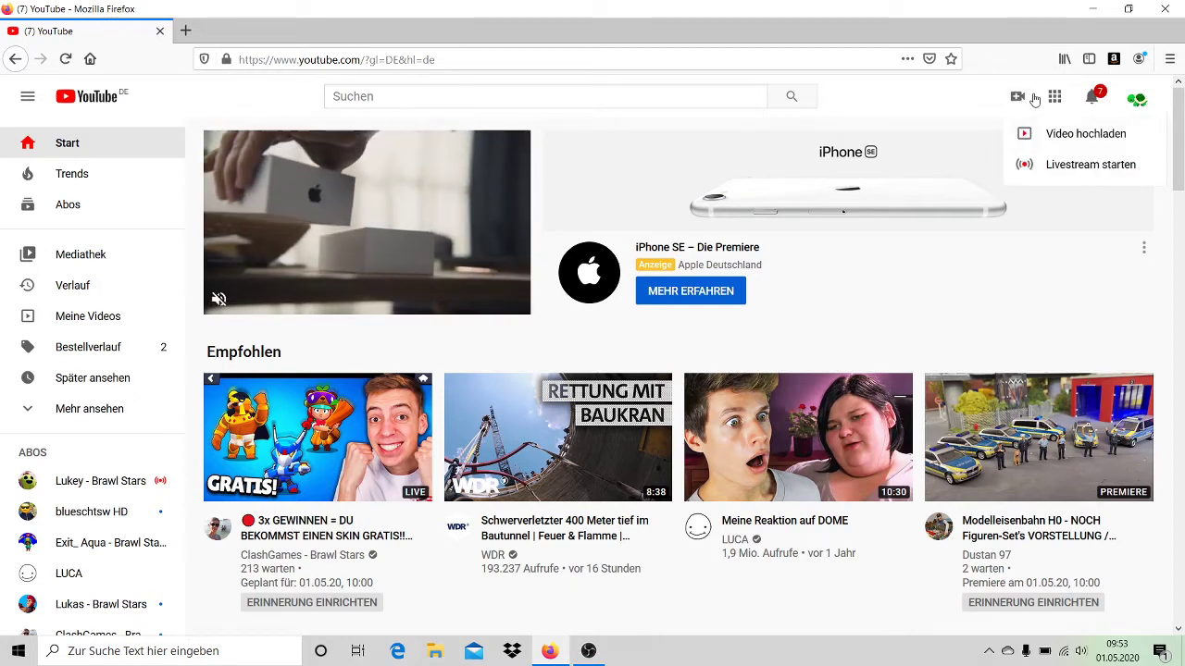
{"action": "left_click", "coordinate": [1074, 166]}
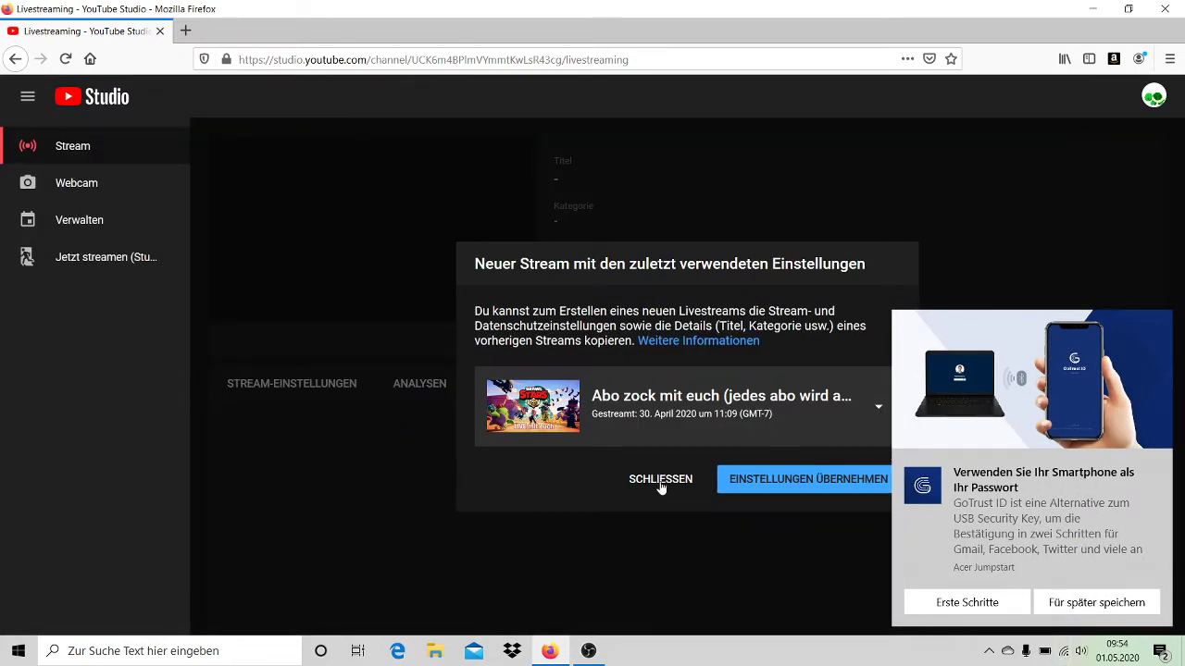
{"action": "left_click", "coordinate": [658, 481]}
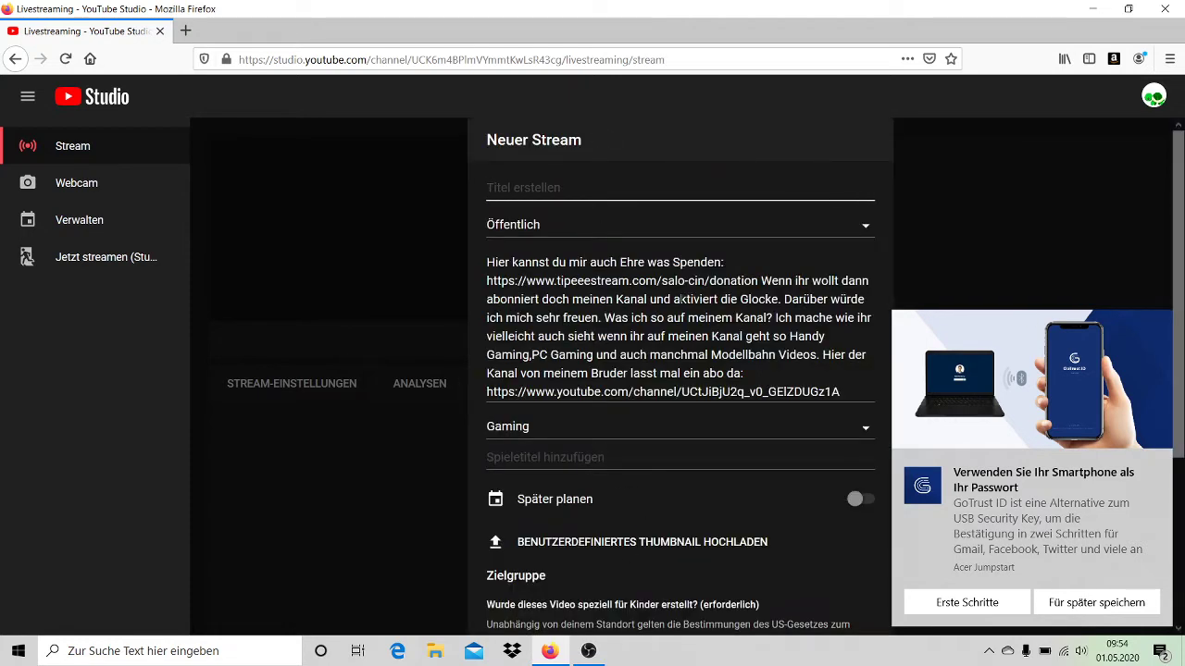
Title the new stream "Test" and set its visibility to Privat.
{"action": "key", "text": "Caps_Lock"}
{"action": "type", "text": "T"}
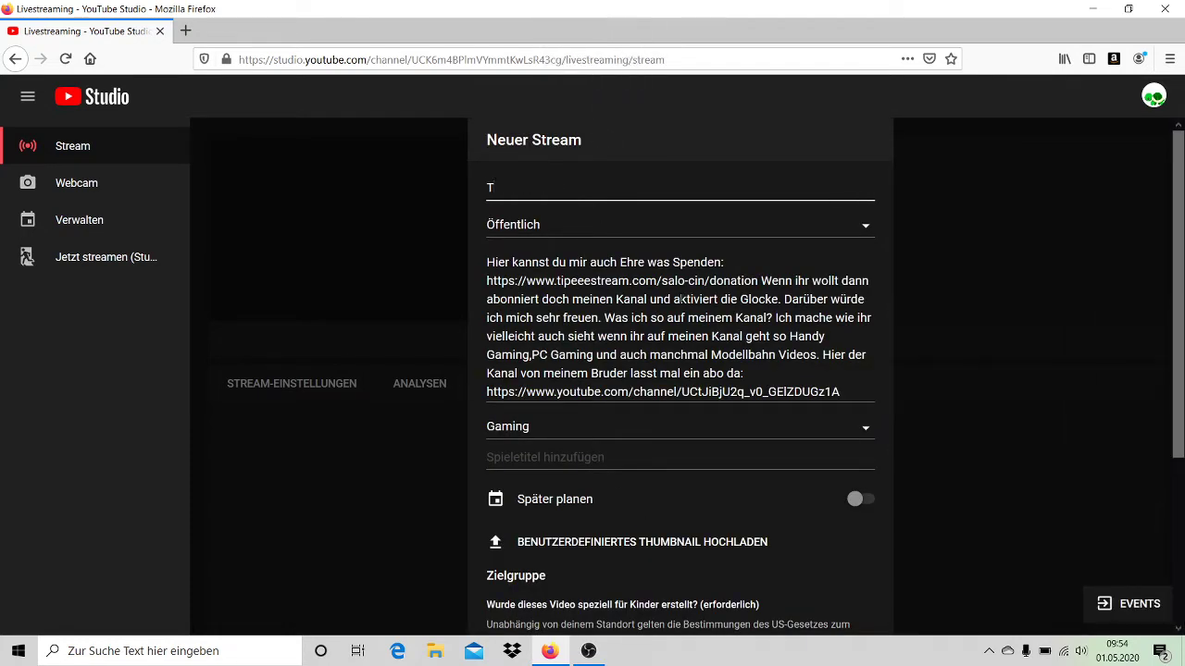
{"action": "key", "text": "Caps_Lock"}
{"action": "type", "text": "est"}
{"action": "left_click", "coordinate": [864, 231]}
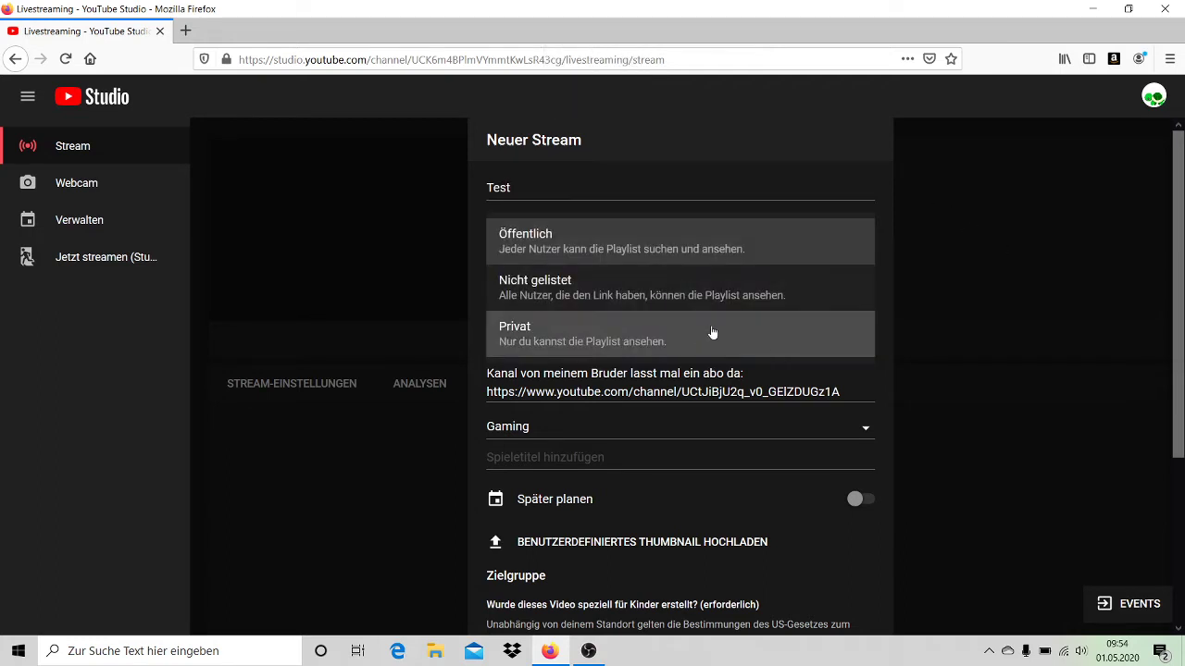
{"action": "left_click", "coordinate": [684, 348]}
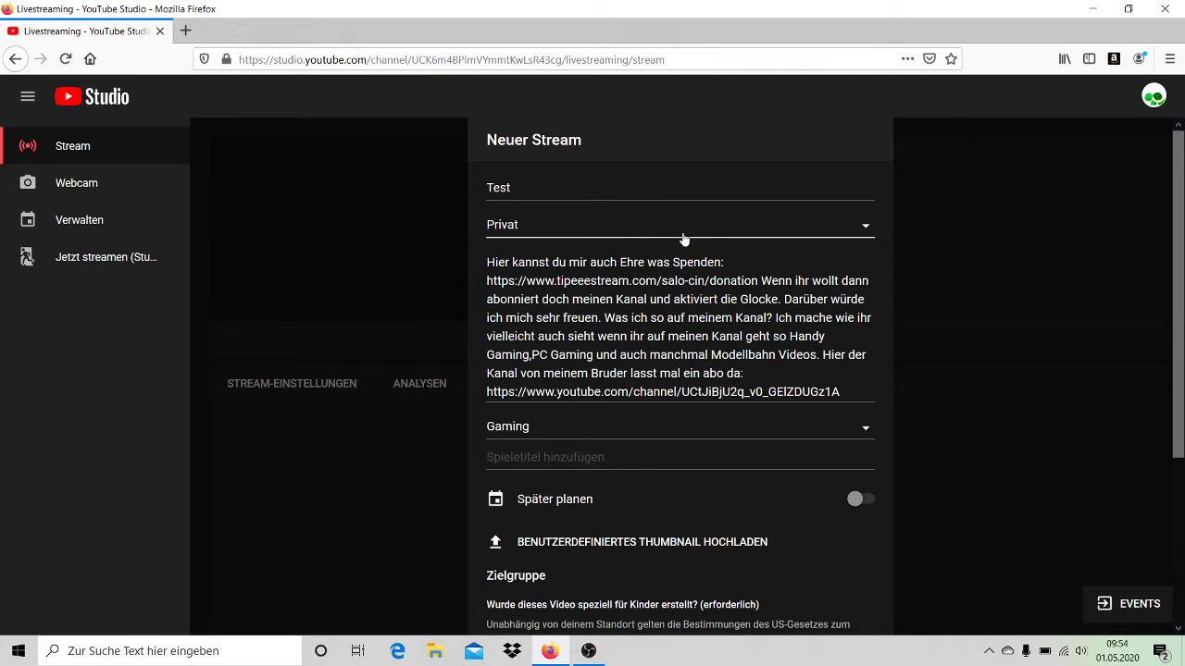
Look through the available stream categories, leaving Gaming selected.
{"action": "left_click", "coordinate": [857, 437]}
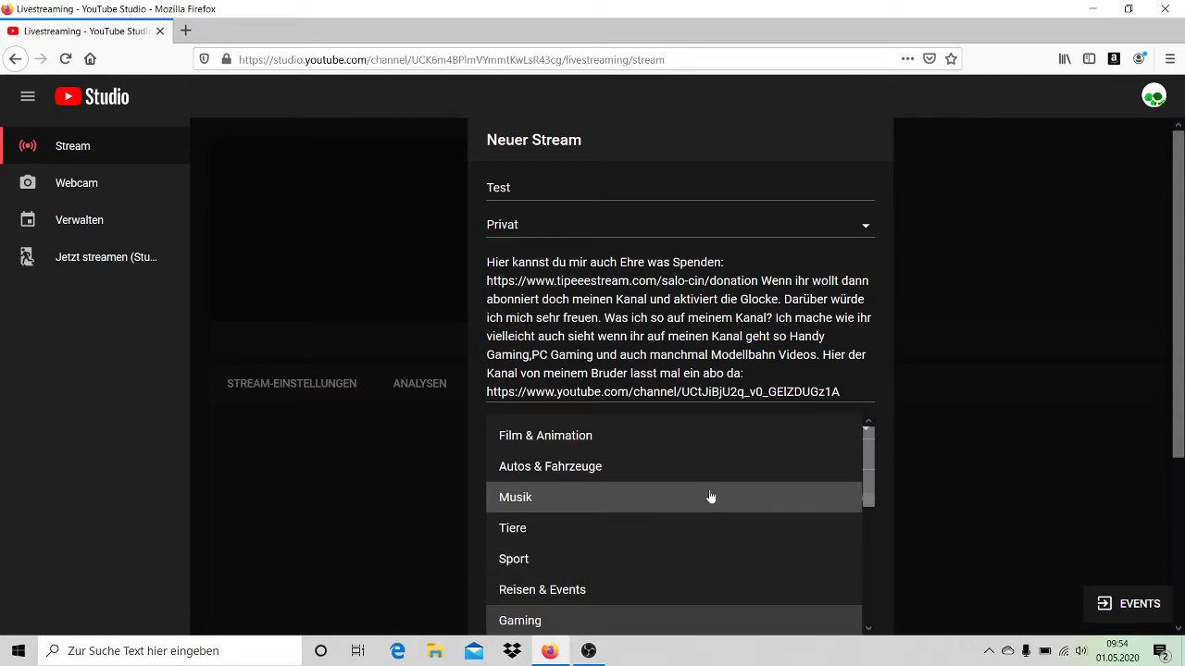
{"action": "scroll", "coordinate": [709, 494], "scroll_direction": "down", "scroll_amount": 3}
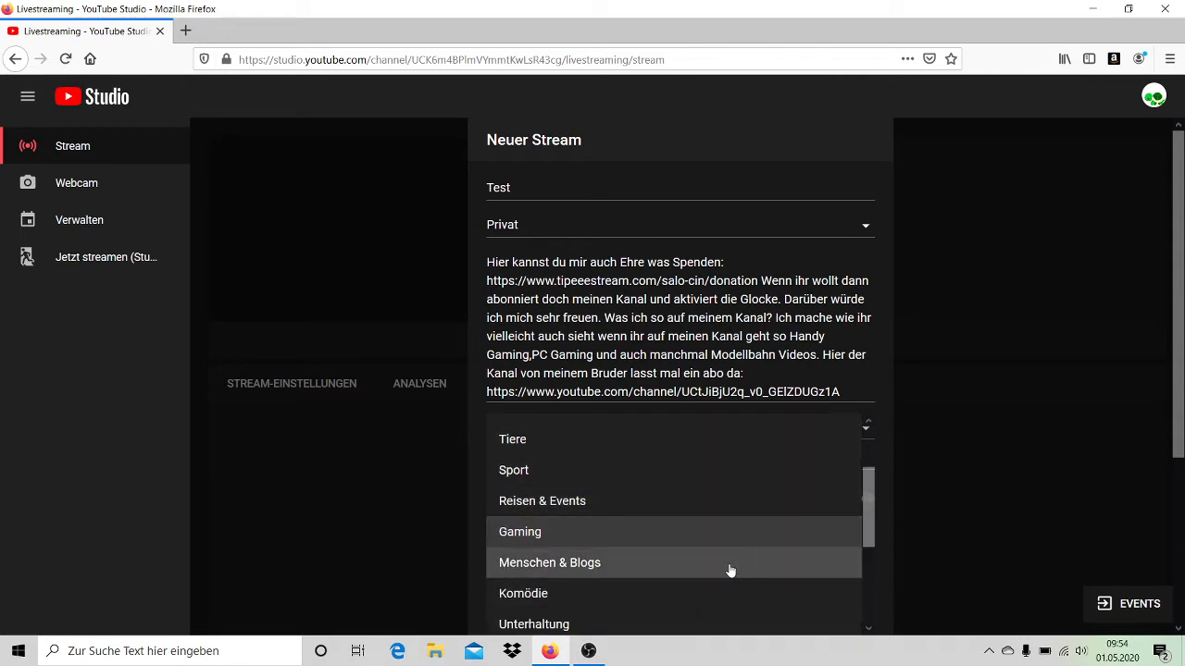
{"action": "scroll", "coordinate": [720, 563], "scroll_direction": "down", "scroll_amount": 3}
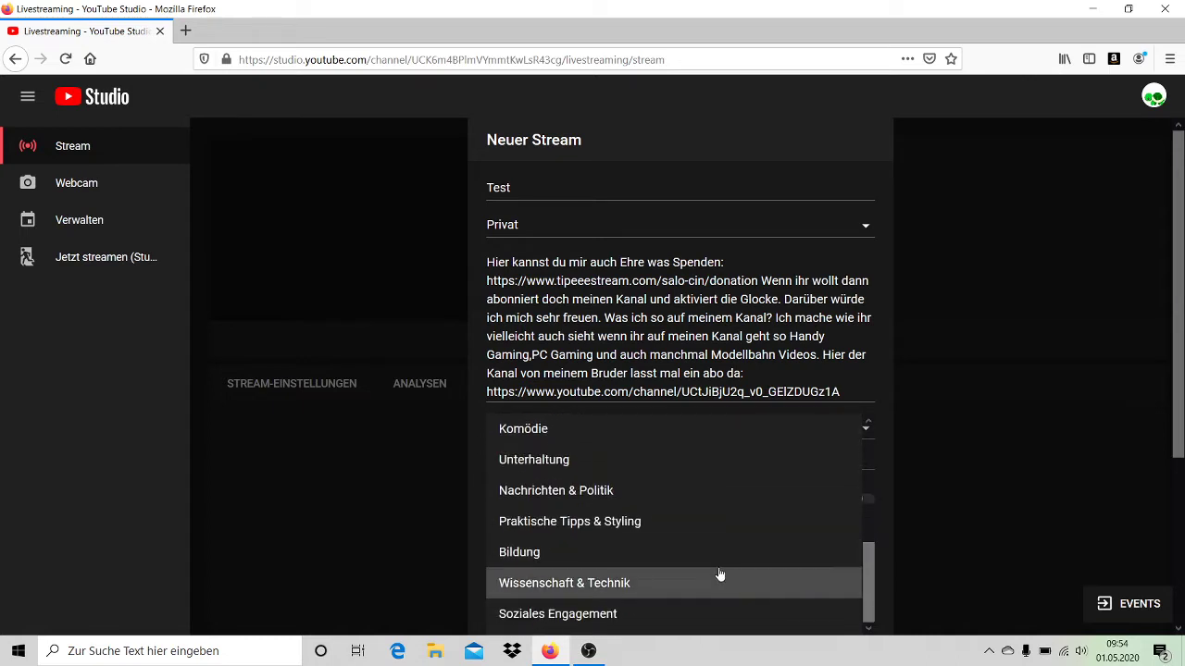
{"action": "left_click", "coordinate": [879, 270]}
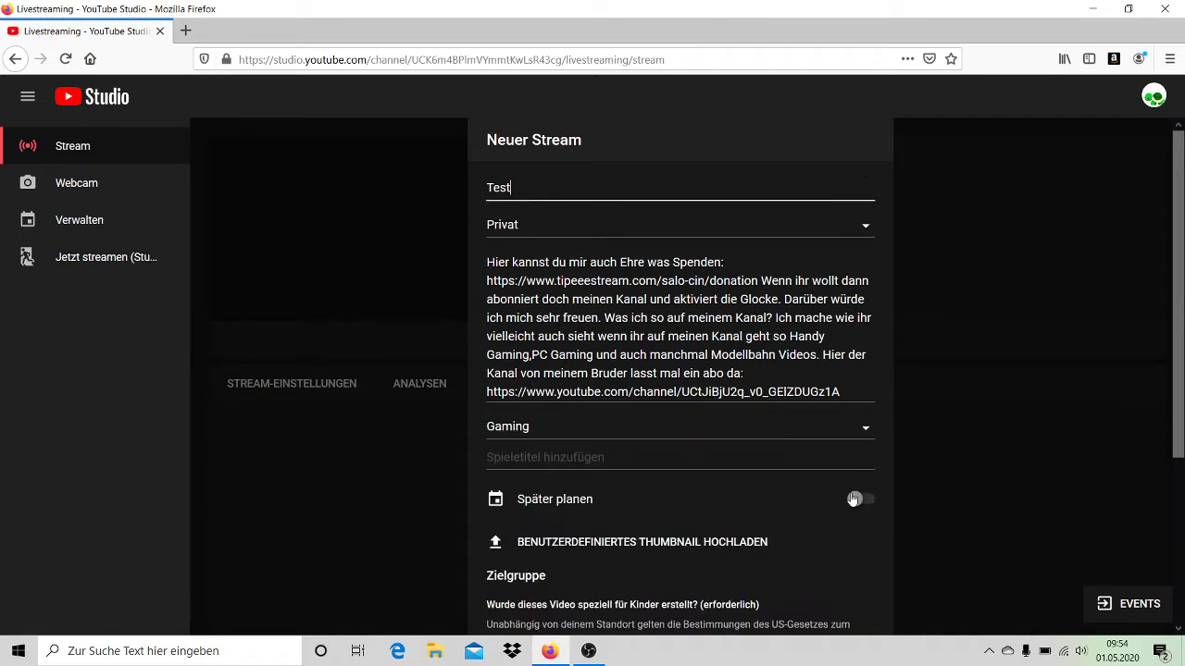
{"action": "left_click", "coordinate": [812, 424]}
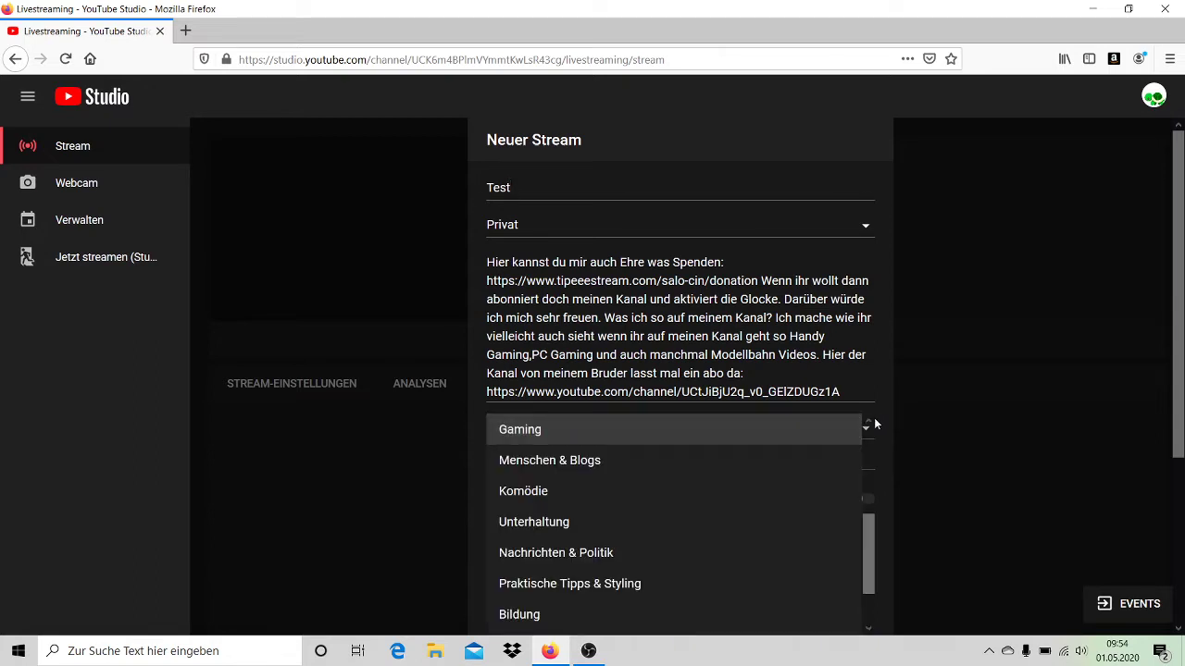
{"action": "left_click", "coordinate": [840, 392]}
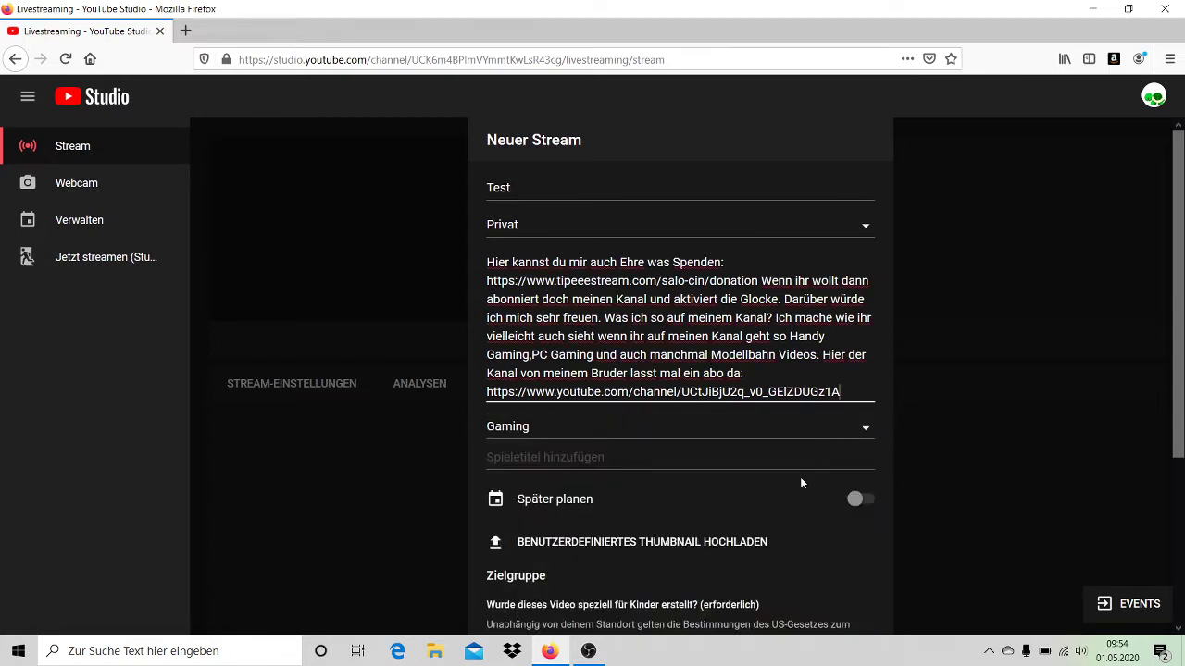
Set the stream's game title to Brawl Stars from the suggested games.
{"action": "left_click", "coordinate": [790, 454]}
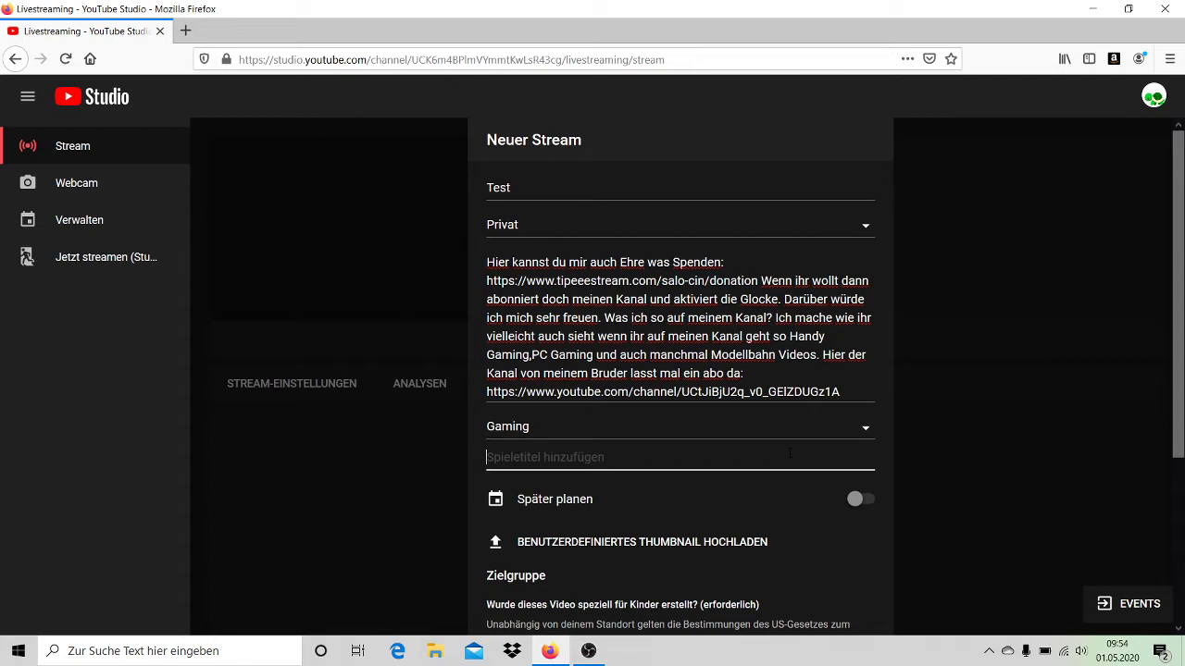
{"action": "type", "text": ">"}
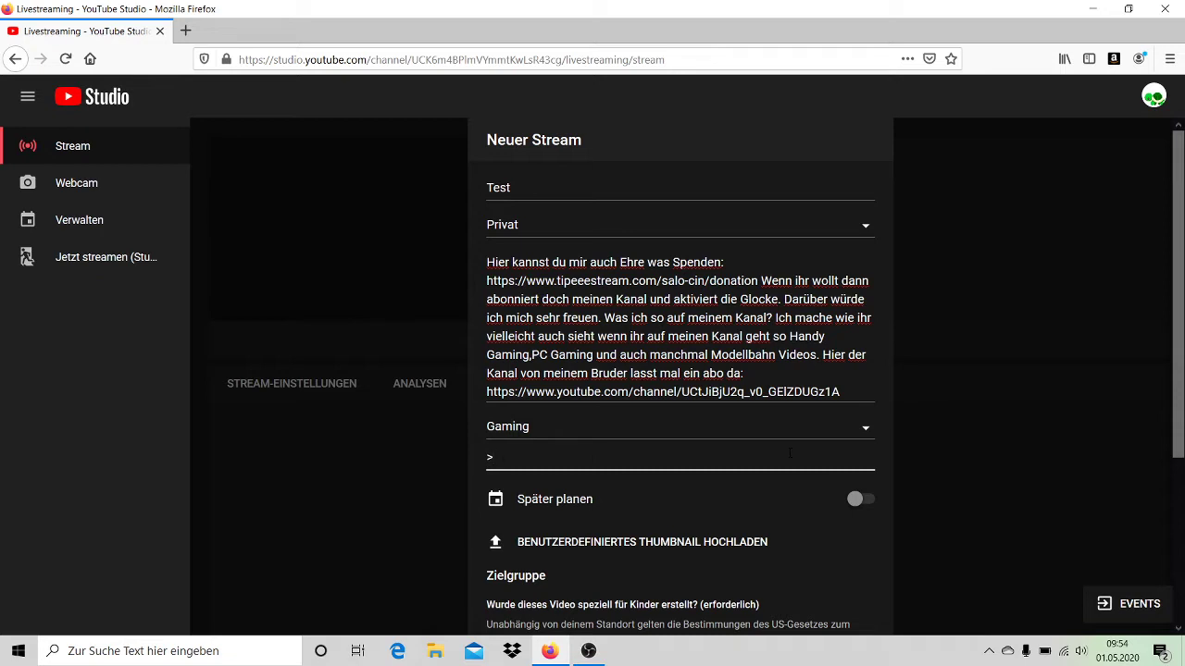
{"action": "key", "text": "BackSpace"}
{"action": "type", "text": "bral"}
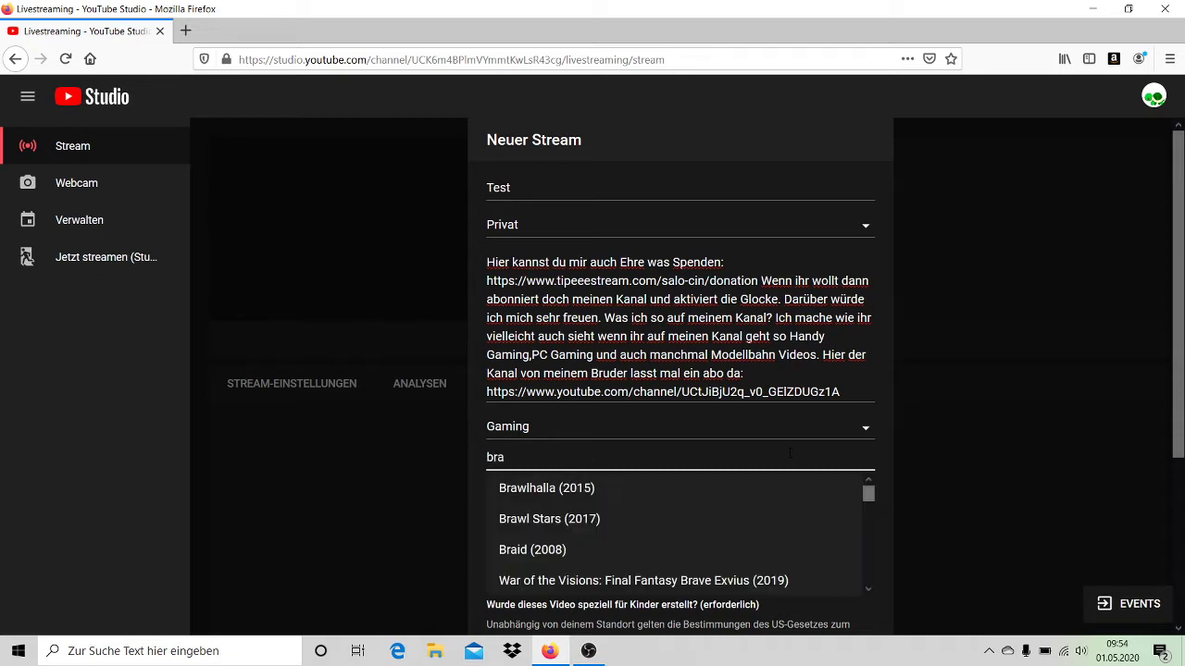
{"action": "left_click", "coordinate": [764, 500]}
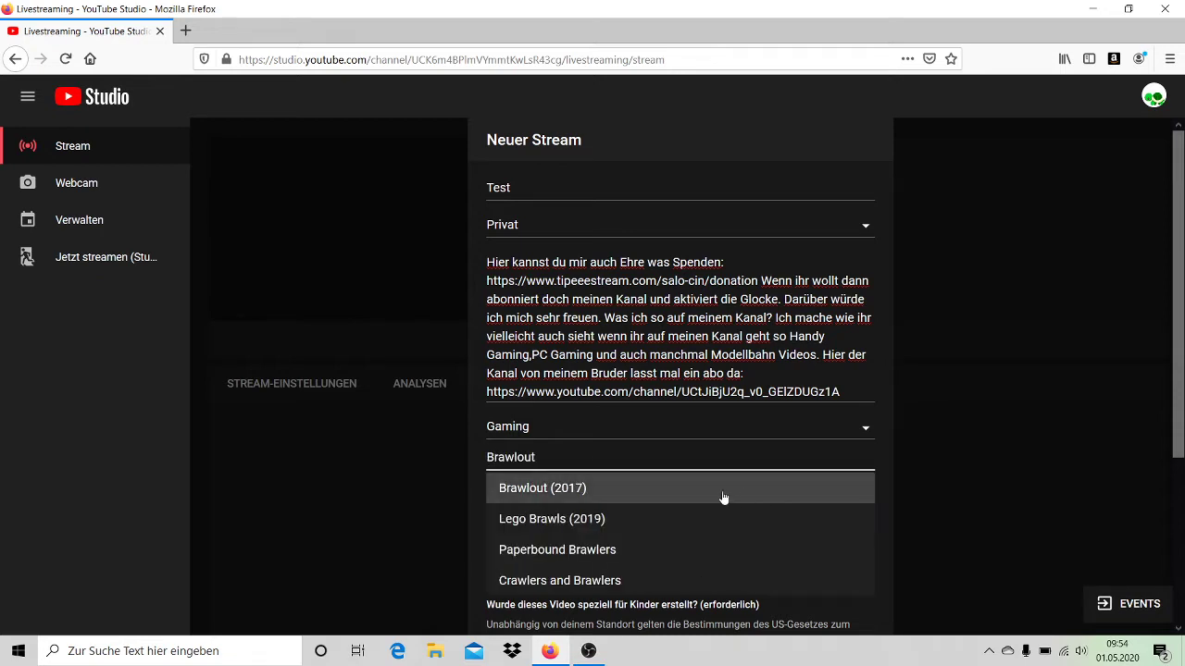
{"action": "key", "text": "BackSpace"}
{"action": "key", "text": "BackSpace"}
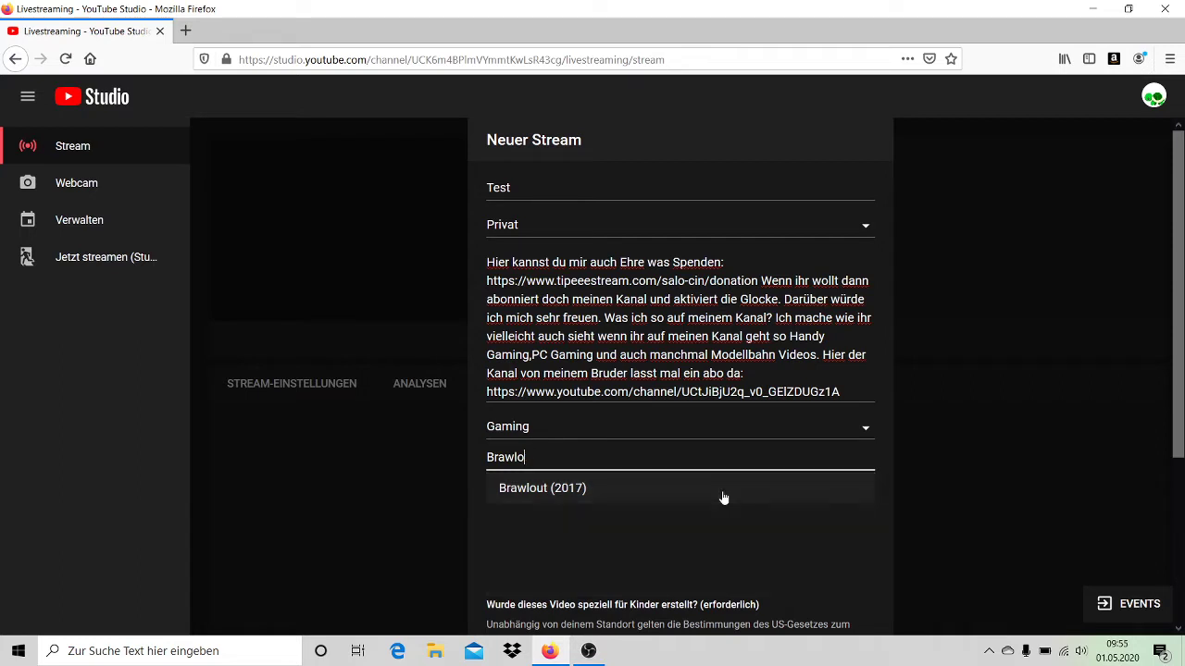
{"action": "key", "text": "BackSpace"}
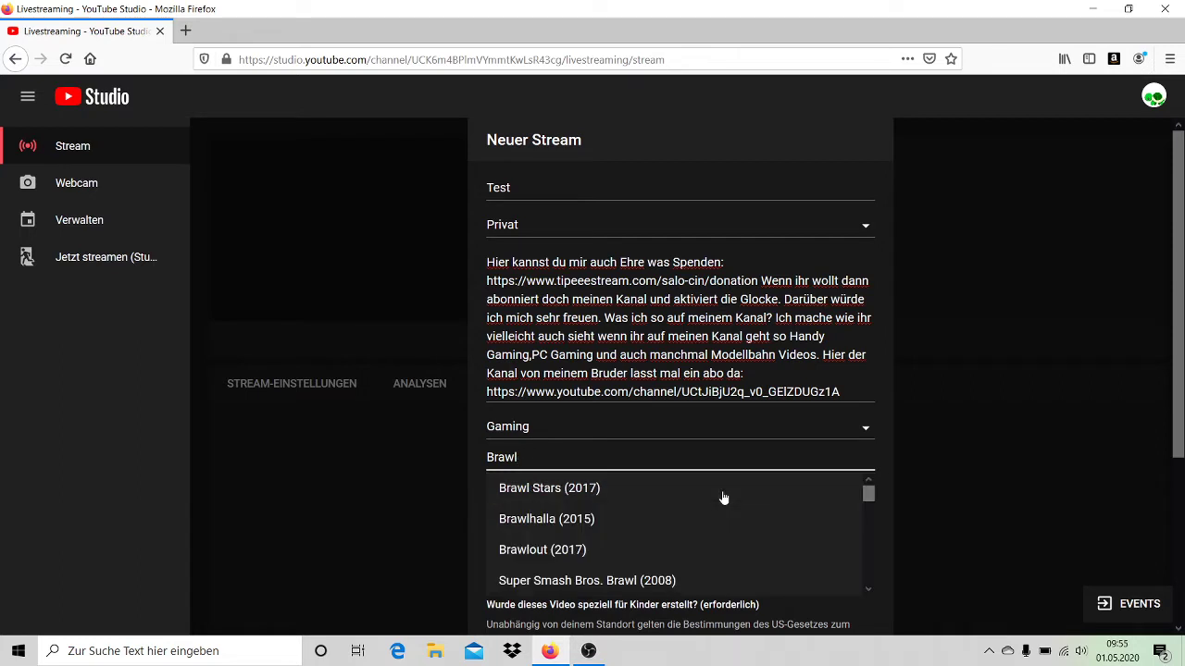
{"action": "left_click", "coordinate": [602, 492]}
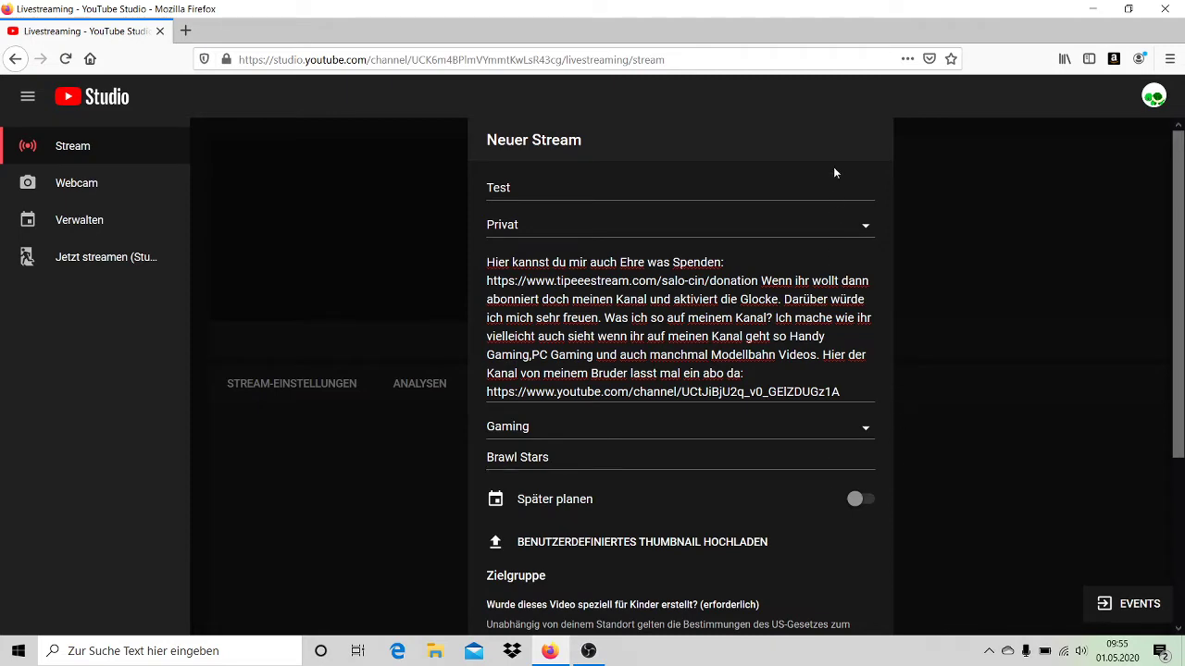
Review the audience settings and the expanded age-restriction options, and create the stream.
{"action": "scroll", "coordinate": [713, 532], "scroll_direction": "down", "scroll_amount": 3}
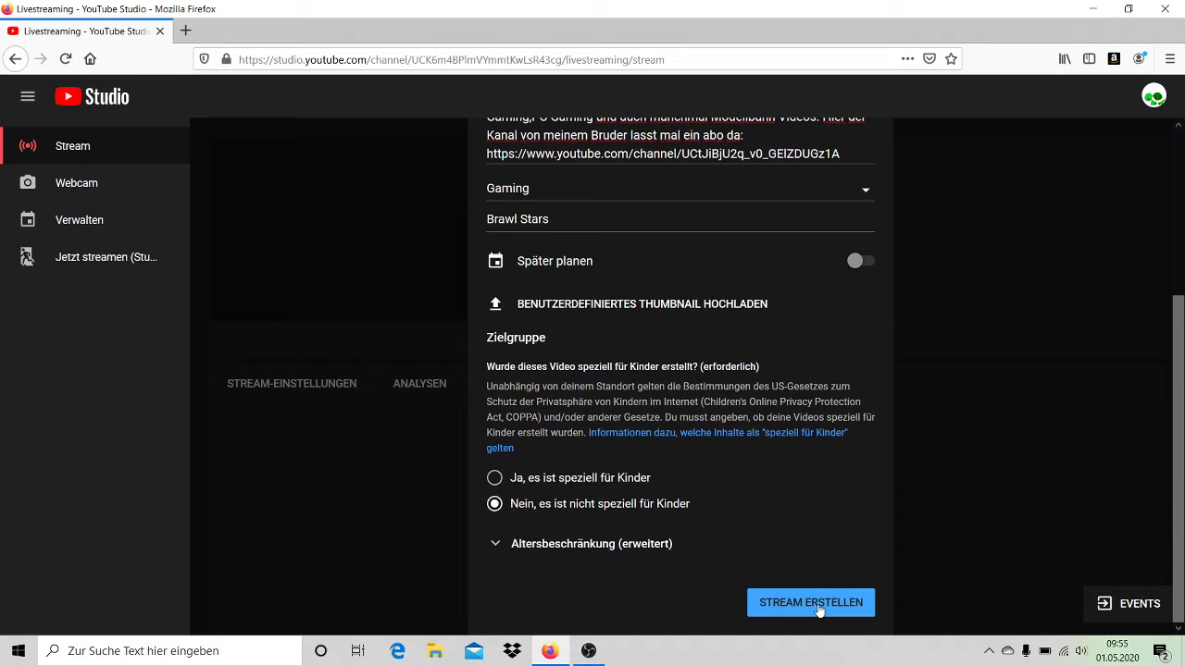
{"action": "left_click", "coordinate": [571, 554]}
{"action": "scroll", "coordinate": [701, 476], "scroll_direction": "down", "scroll_amount": 3}
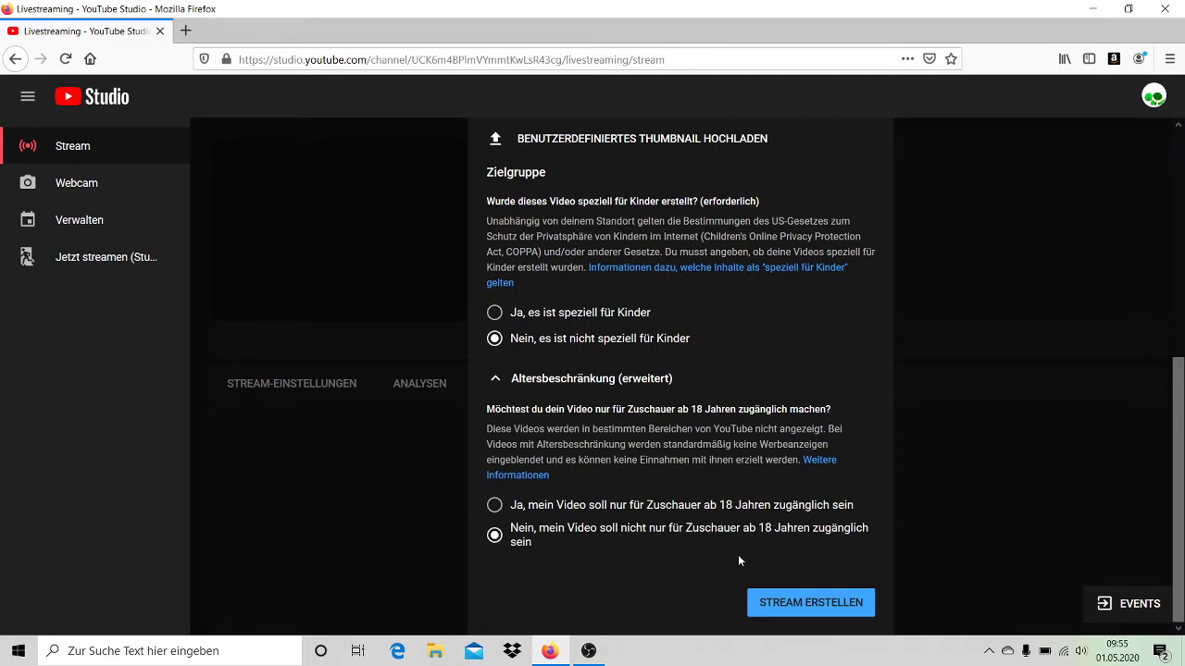
{"action": "scroll", "coordinate": [729, 350], "scroll_direction": "up", "scroll_amount": 6}
{"action": "scroll", "coordinate": [694, 506], "scroll_direction": "down", "scroll_amount": 2}
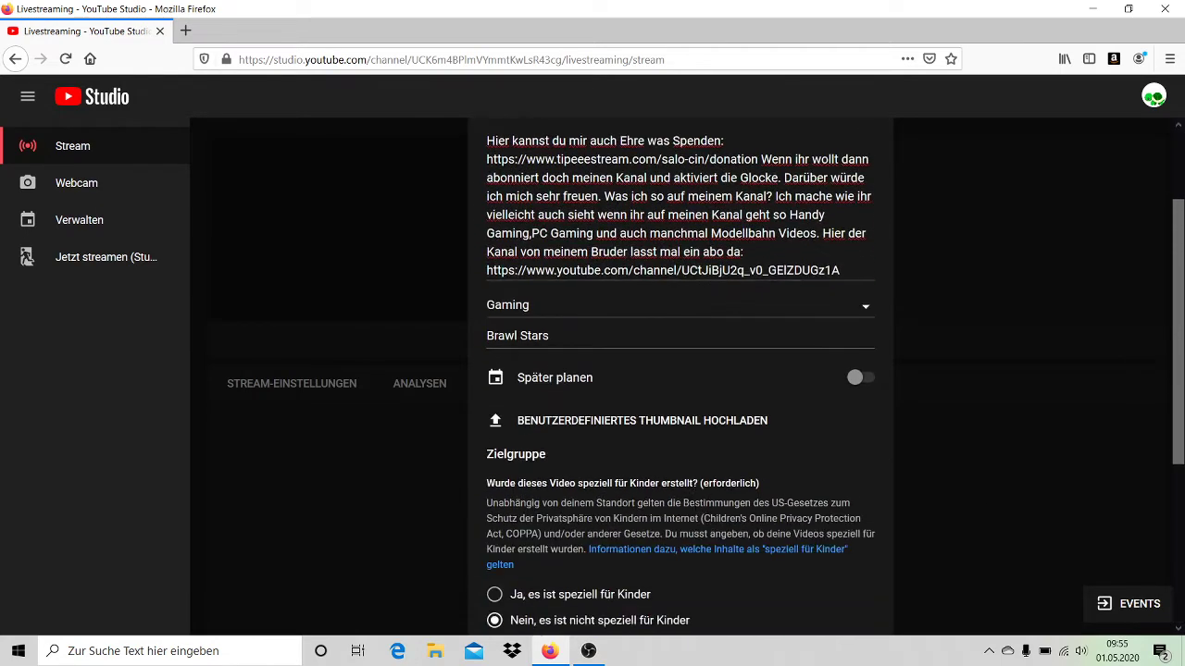
{"action": "scroll", "coordinate": [613, 479], "scroll_direction": "down", "scroll_amount": 1}
{"action": "scroll", "coordinate": [602, 400], "scroll_direction": "down", "scroll_amount": 4}
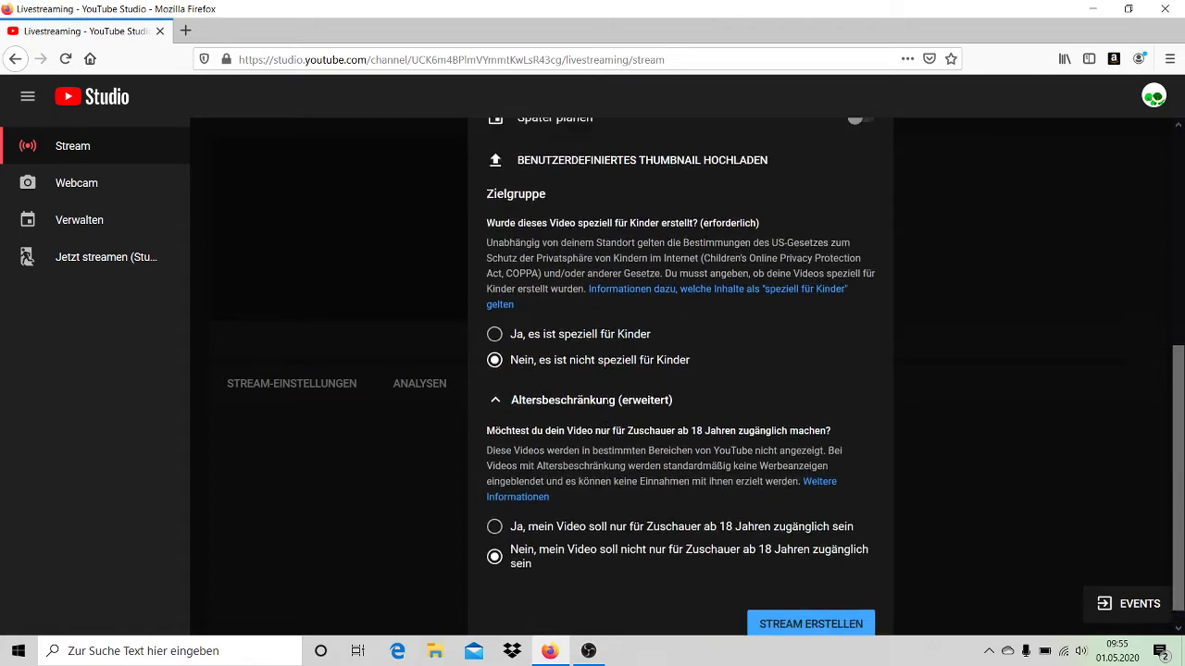
{"action": "scroll", "coordinate": [605, 407], "scroll_direction": "up", "scroll_amount": 7}
{"action": "scroll", "coordinate": [606, 407], "scroll_direction": "down", "scroll_amount": 7}
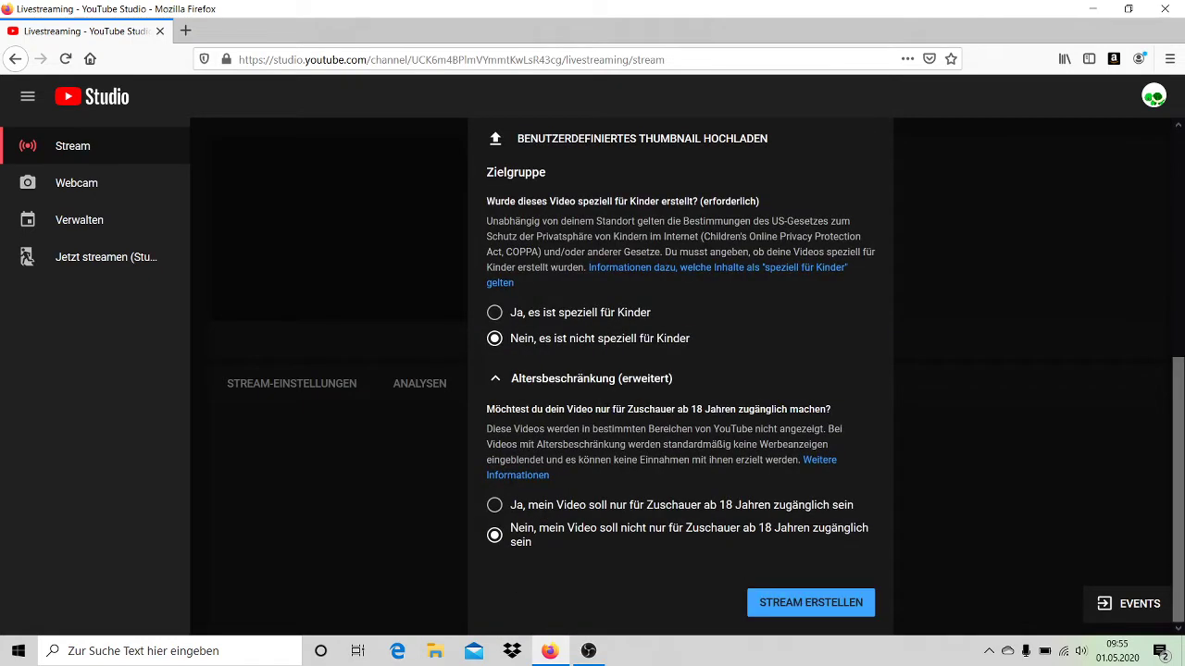
{"action": "left_click", "coordinate": [852, 602]}
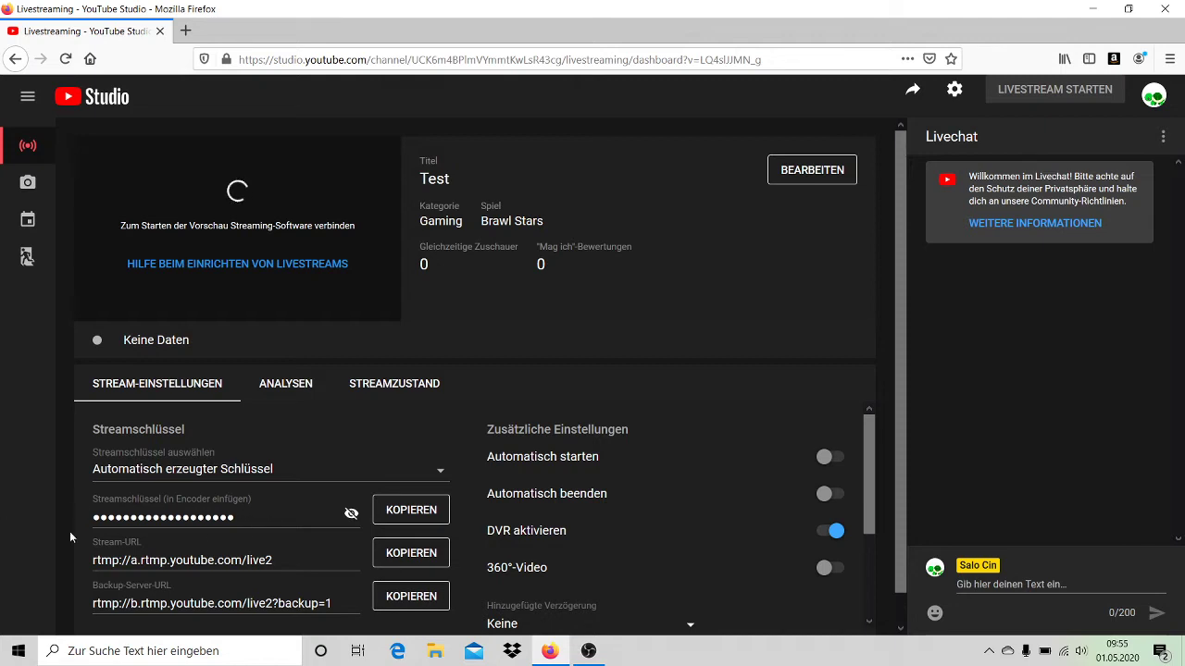
{"action": "left_click", "coordinate": [351, 516]}
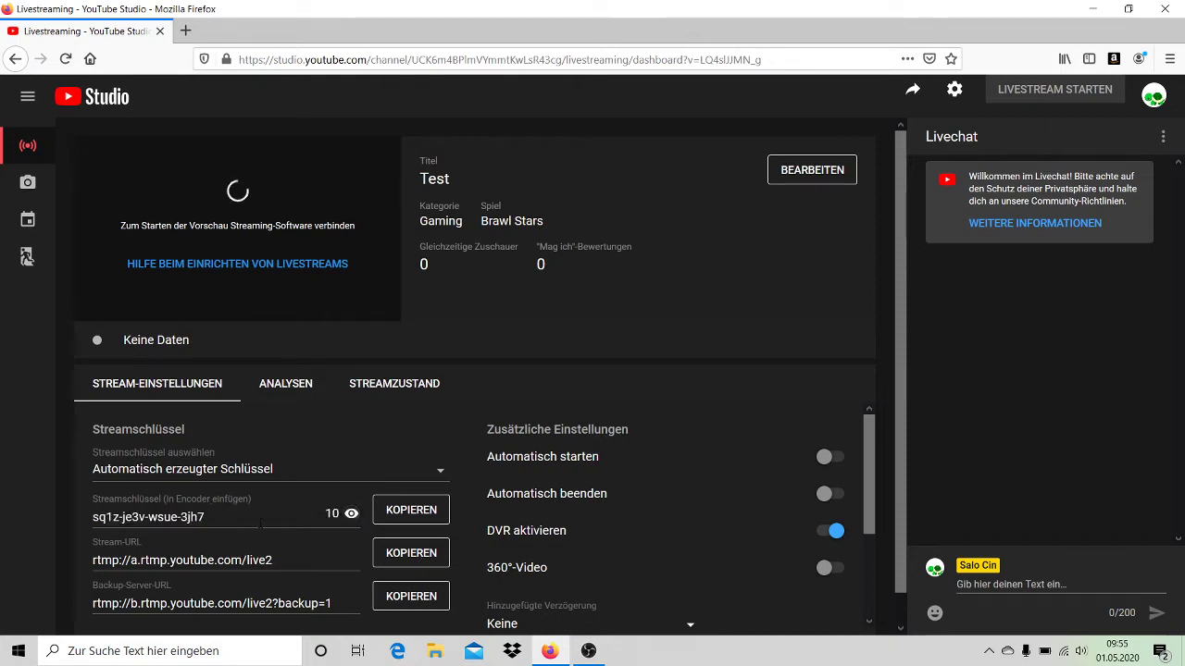
{"action": "left_click", "coordinate": [162, 521]}
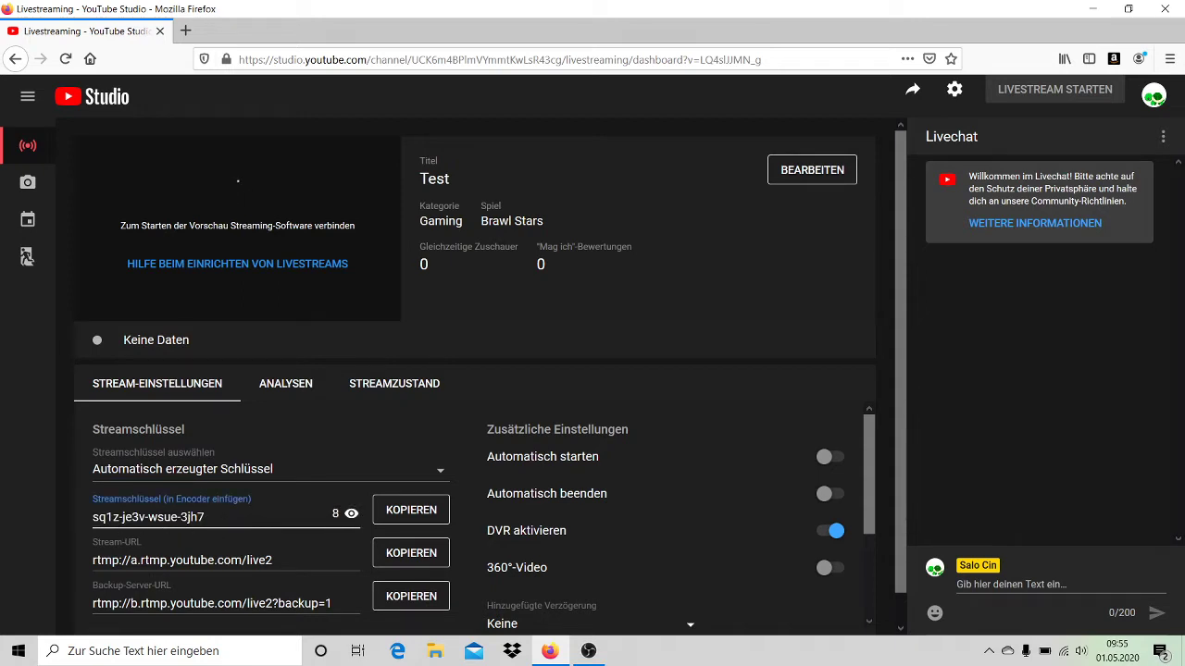
{"action": "right_click", "coordinate": [143, 520]}
{"action": "left_click", "coordinate": [366, 455]}
{"action": "left_click", "coordinate": [365, 458]}
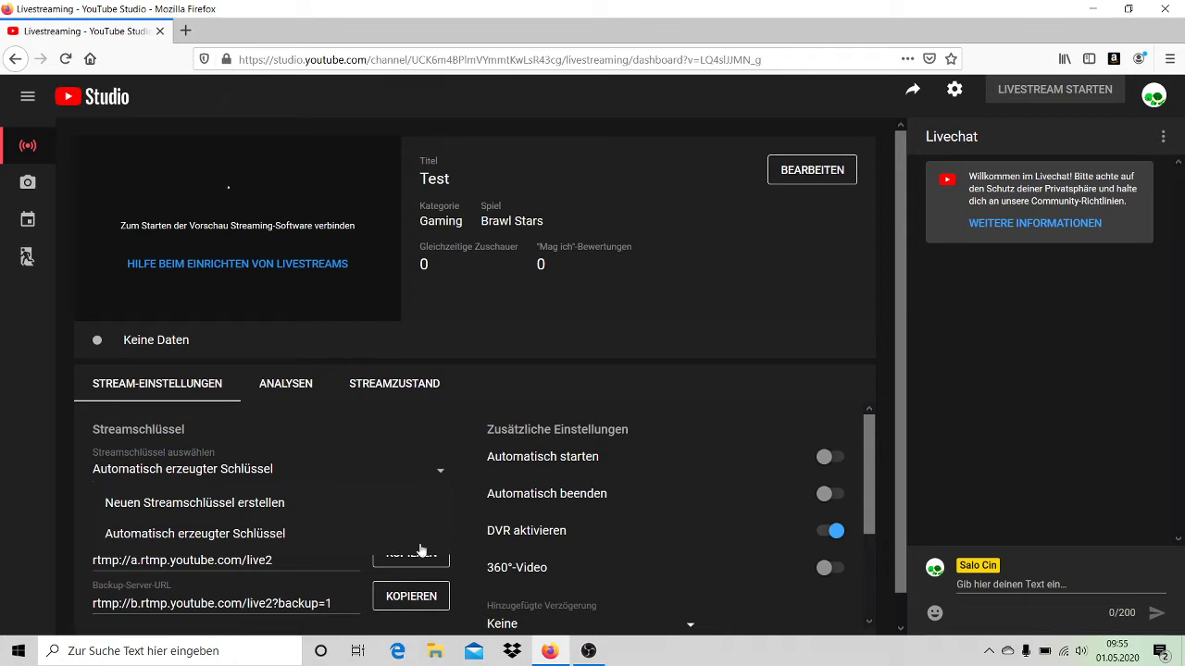
{"action": "left_click", "coordinate": [505, 331]}
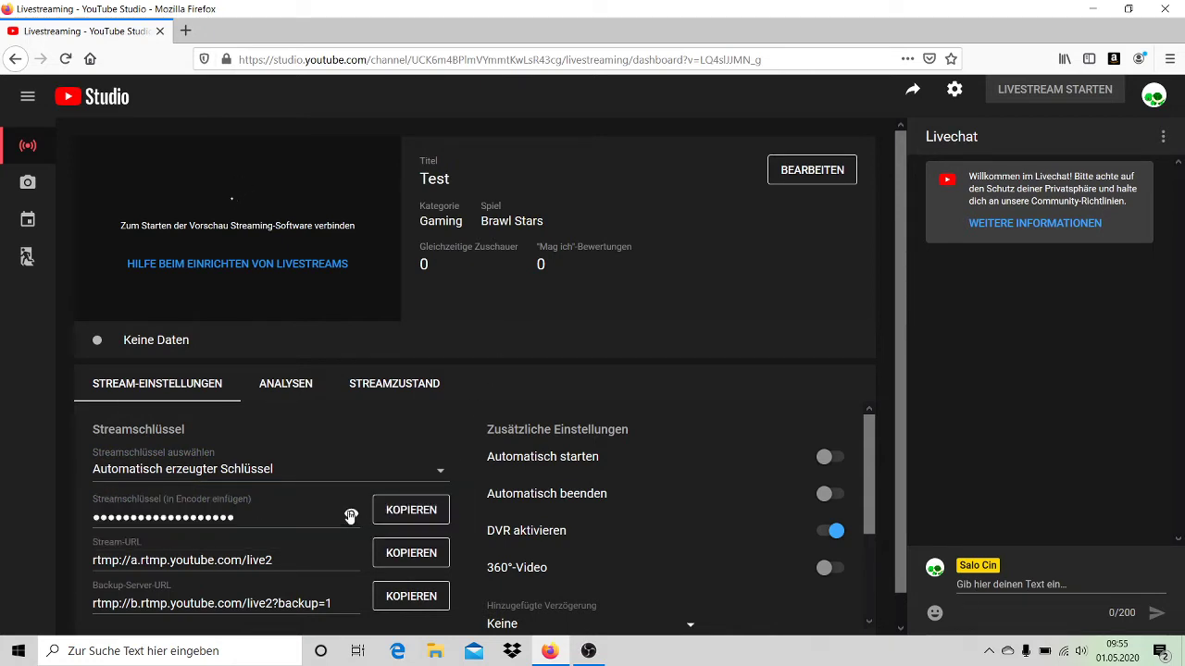
Reveal the automatically generated stream key in YouTube Studio and copy the whole key.
{"action": "left_click", "coordinate": [351, 516]}
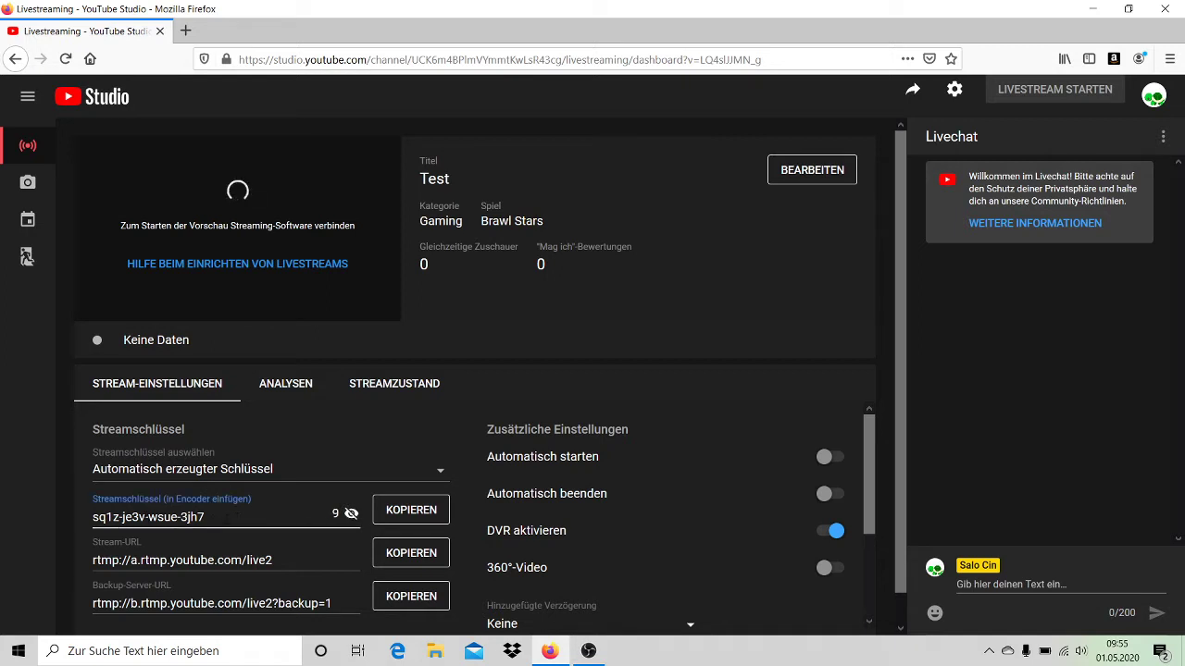
{"action": "right_click", "coordinate": [144, 516]}
{"action": "left_click", "coordinate": [573, 374]}
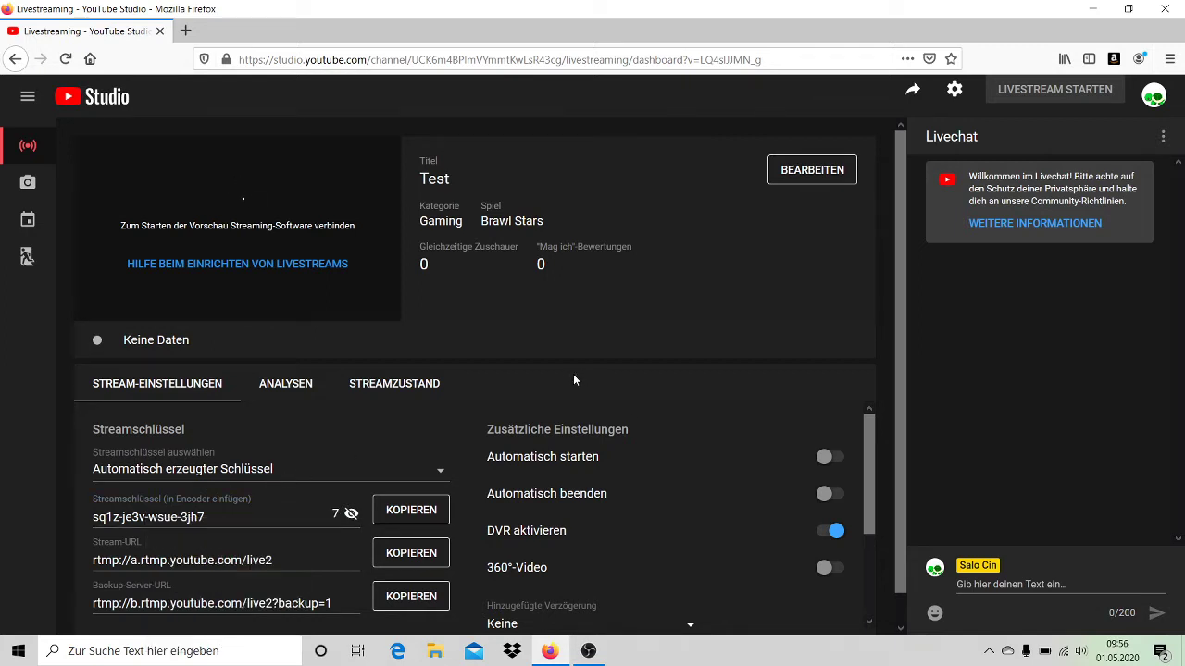
{"action": "left_click_drag", "start_coordinate": [222, 520], "coordinate": [94, 517]}
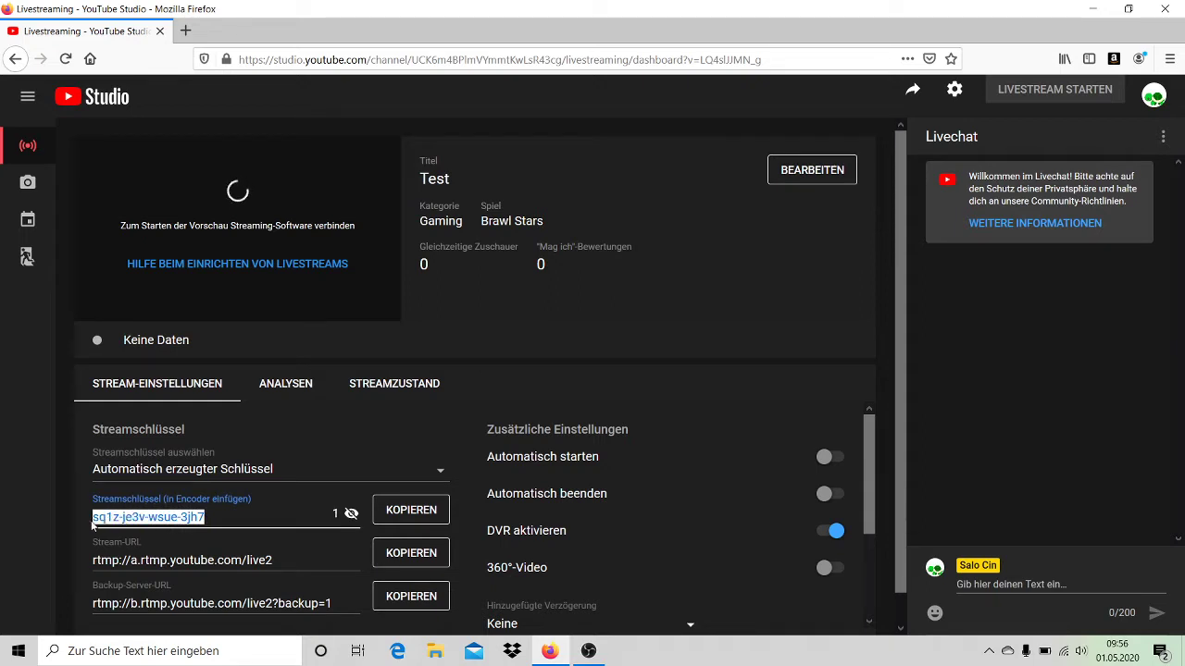
Switch to OBS Studio and turn off Studio-Modus.
{"action": "left_click", "coordinate": [587, 649]}
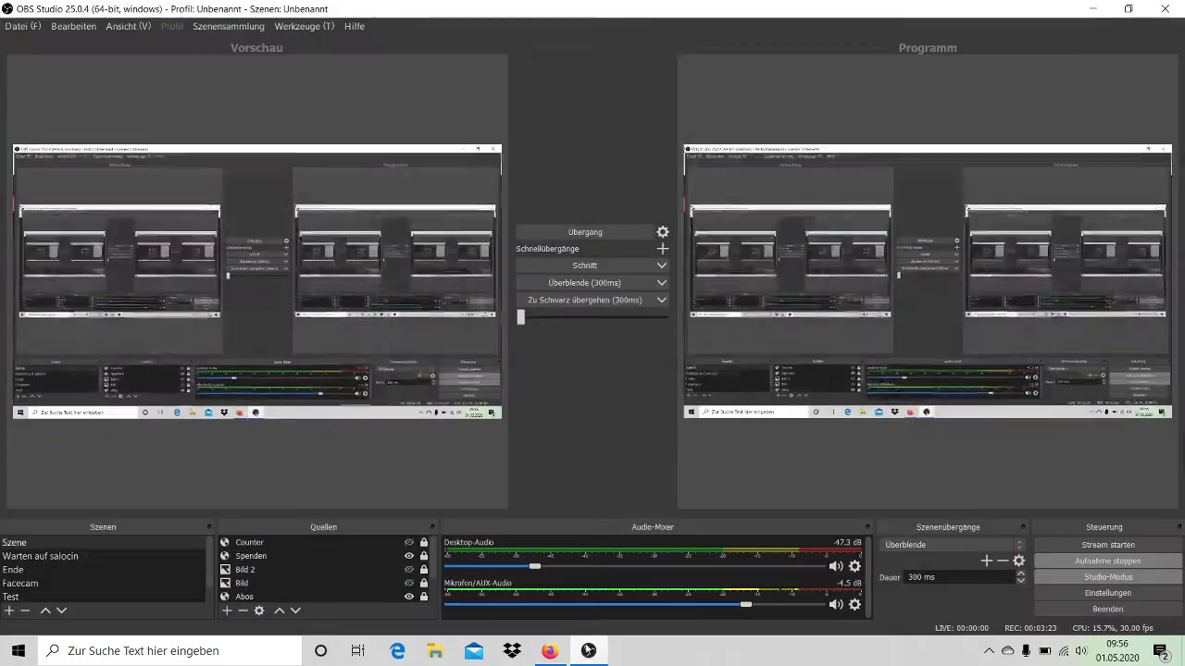
{"action": "left_click", "coordinate": [1106, 580]}
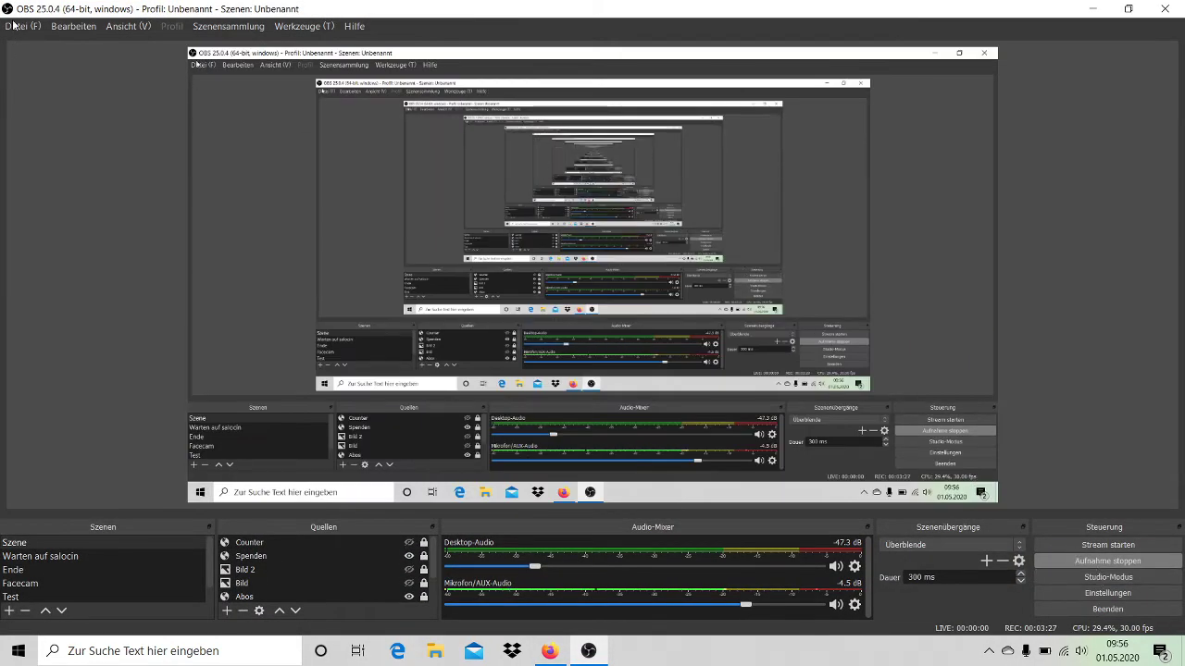
Replace the stream key in the stream settings with the copied YouTube stream key and save the settings.
{"action": "left_click", "coordinate": [14, 26]}
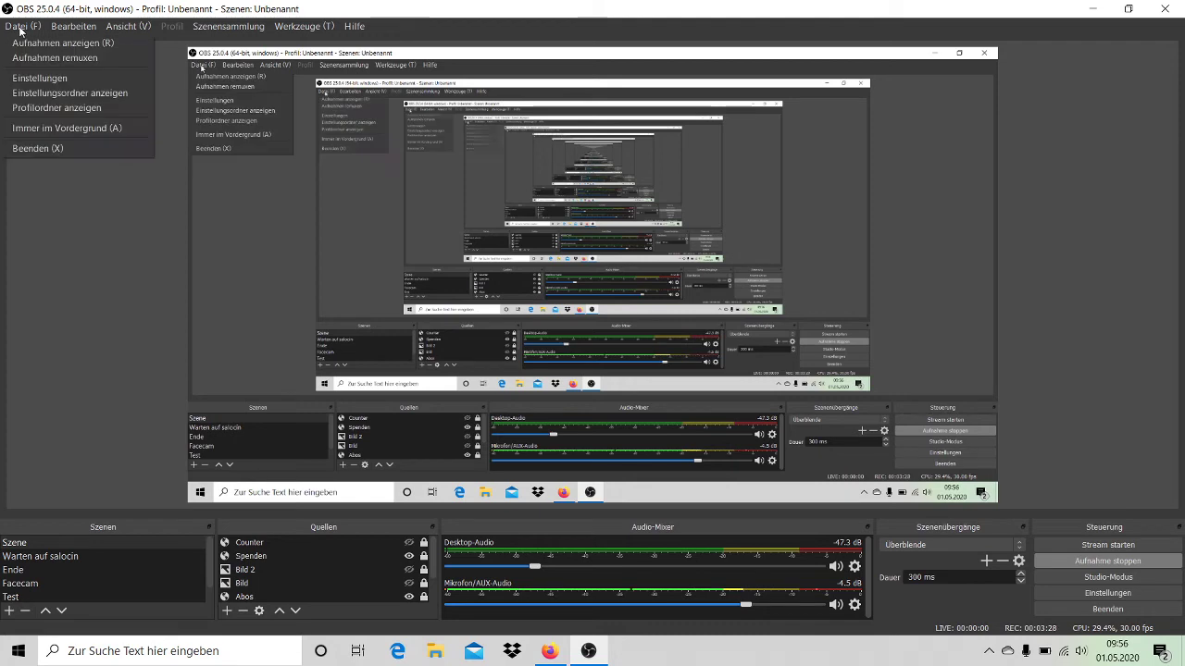
{"action": "left_click", "coordinate": [46, 79]}
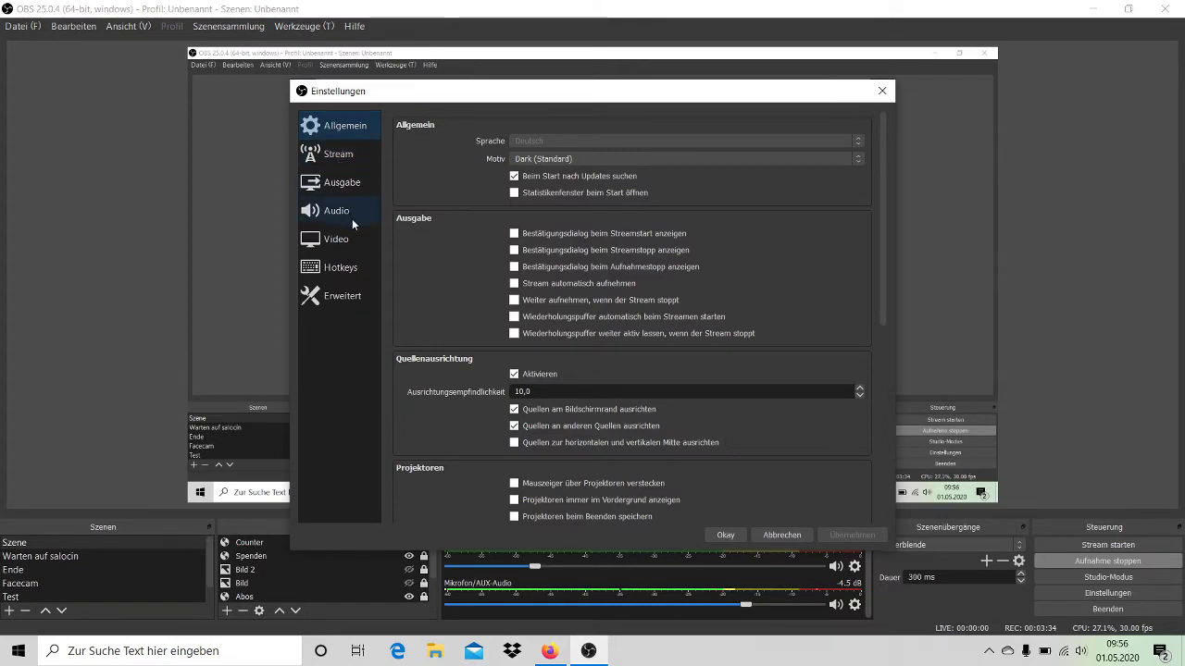
{"action": "left_click", "coordinate": [346, 155]}
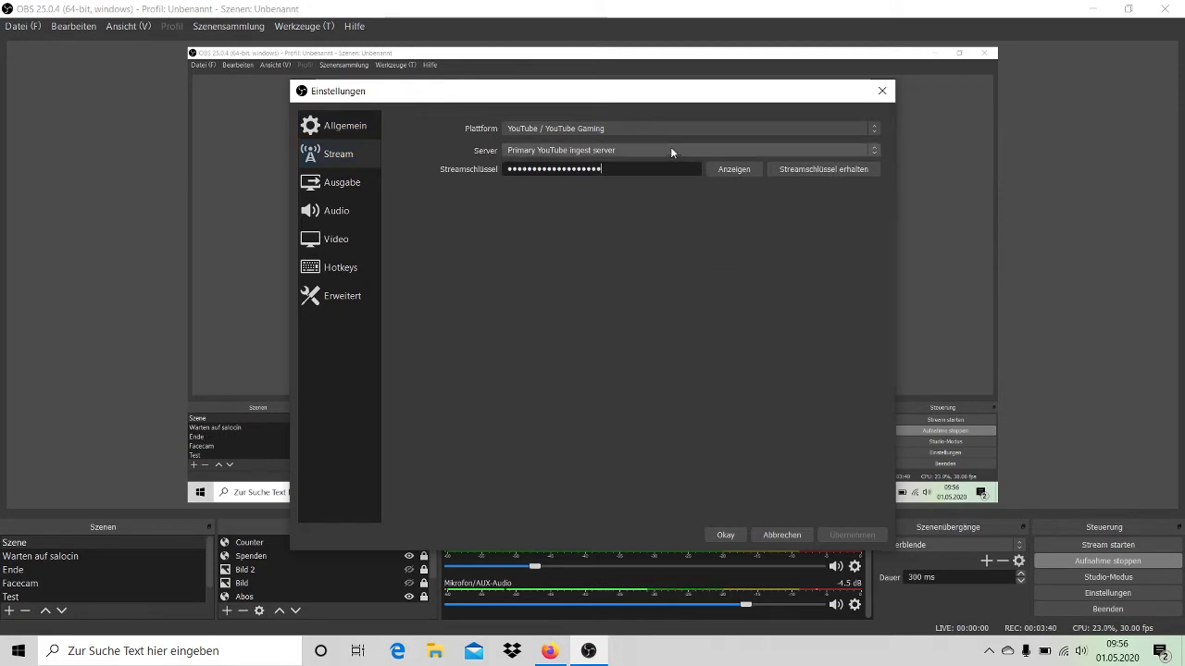
{"action": "key", "text": "BackSpace"}
{"action": "key", "text": "BackSpace"}
{"action": "key", "text": "BackSpace"}
{"action": "key", "text": "BackSpace"}
{"action": "key", "text": "BackSpace"}
{"action": "key", "text": "BackSpace"}
{"action": "key", "text": "BackSpace"}
{"action": "key", "text": "BackSpace"}
{"action": "key", "text": "BackSpace"}
{"action": "key", "text": "BackSpace"}
{"action": "key", "text": "BackSpace"}
{"action": "key", "text": "BackSpace"}
{"action": "key", "text": "BackSpace"}
{"action": "key", "text": "BackSpace"}
{"action": "key", "text": "BackSpace"}
{"action": "key", "text": "BackSpace"}
{"action": "key", "text": "BackSpace"}
{"action": "key", "text": "BackSpace"}
{"action": "key", "text": "BackSpace"}
{"action": "key", "text": "ctrl+v"}
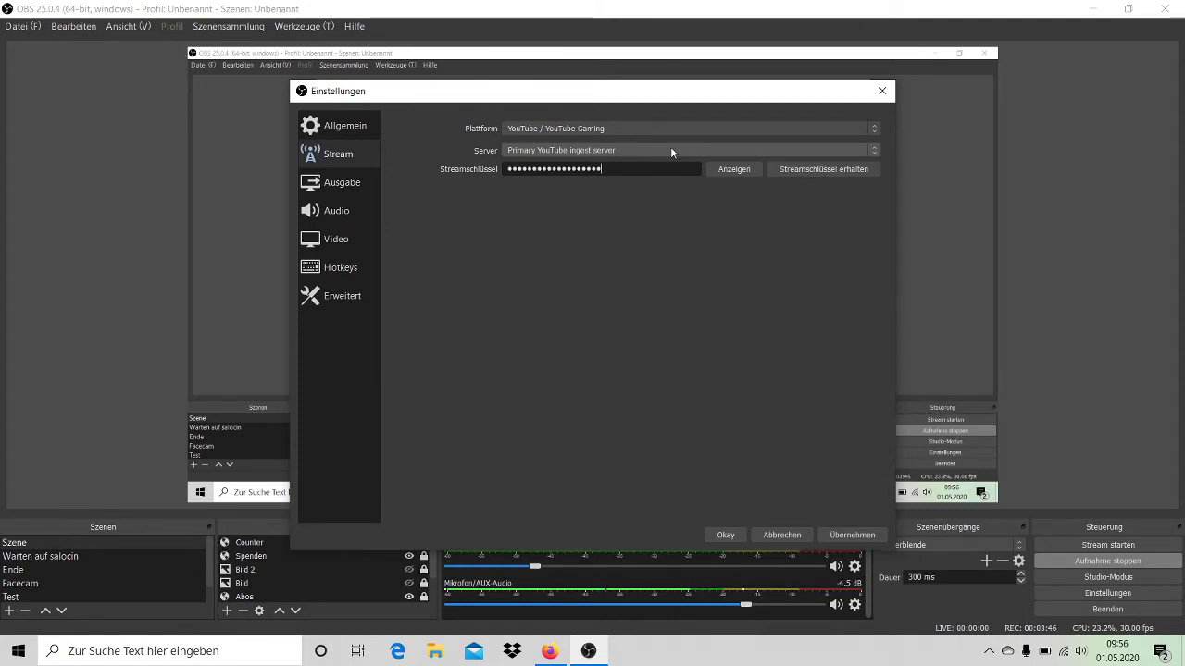
{"action": "left_click", "coordinate": [744, 172]}
{"action": "left_click", "coordinate": [742, 172]}
{"action": "left_click", "coordinate": [725, 535]}
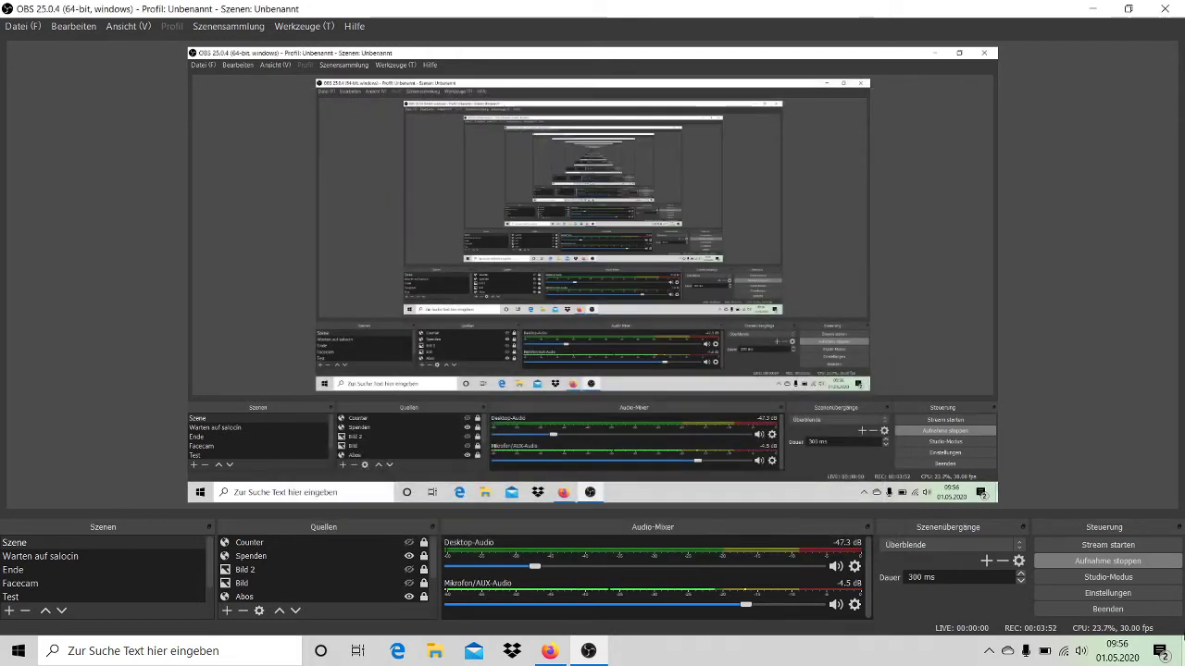
Start streaming from OBS Studio and return to the livestream dashboard in YouTube Studio.
{"action": "left_click", "coordinate": [1107, 546]}
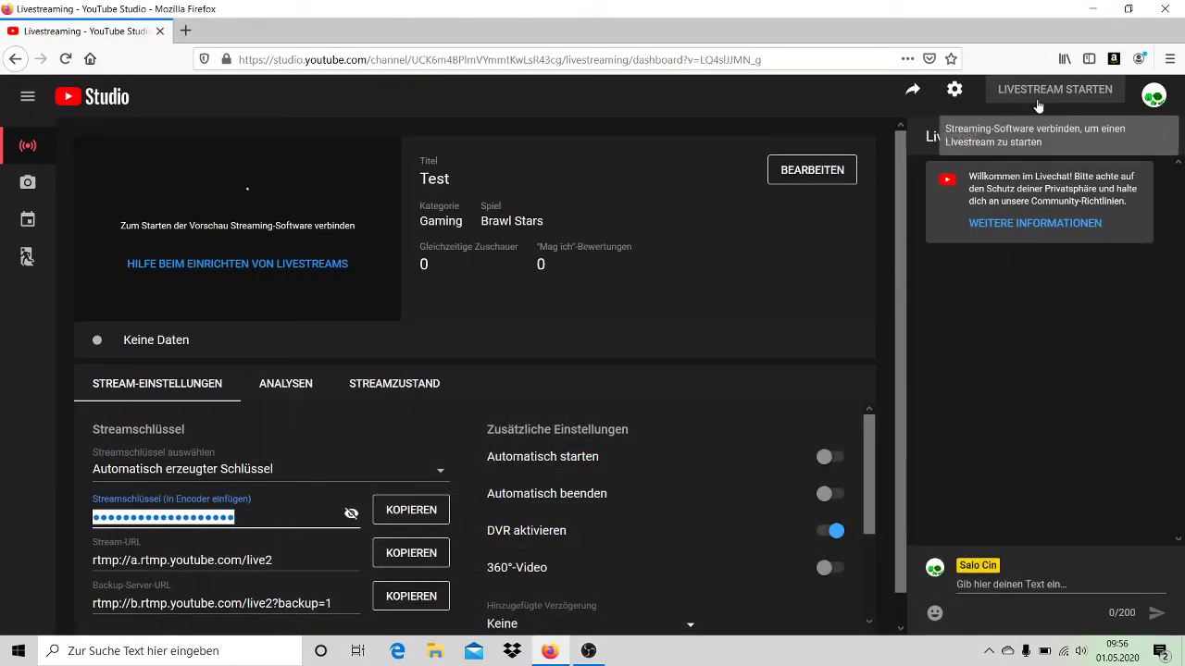
{"action": "left_click", "coordinate": [1091, 11]}
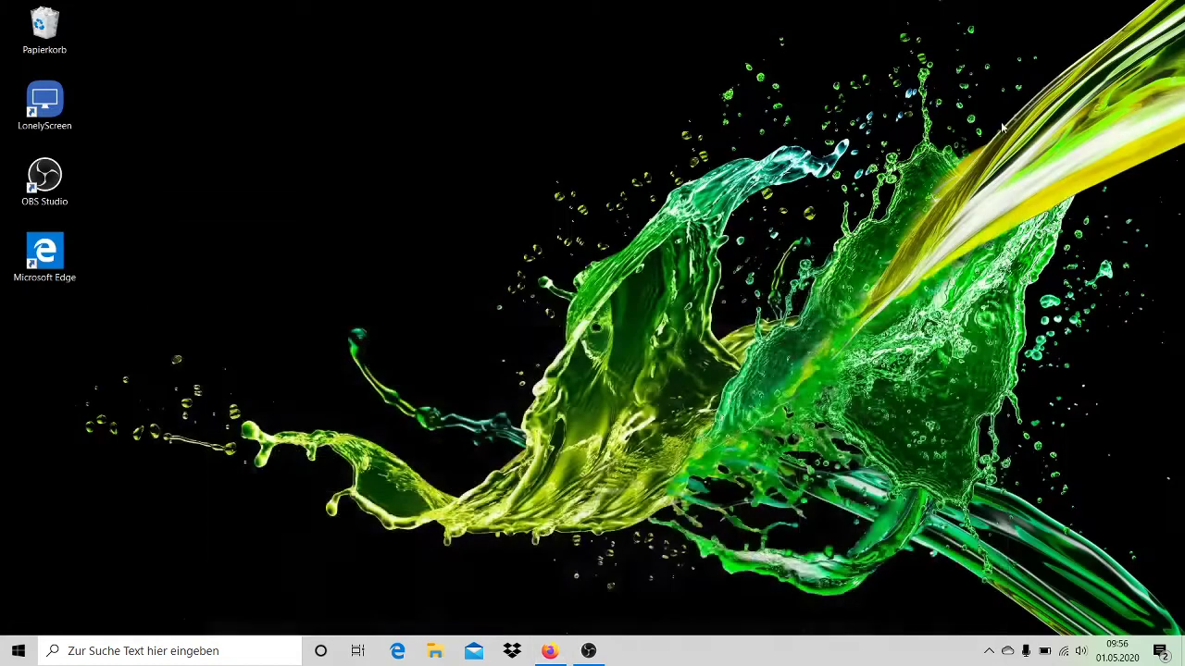
{"action": "mouse_move", "coordinate": [592, 653]}
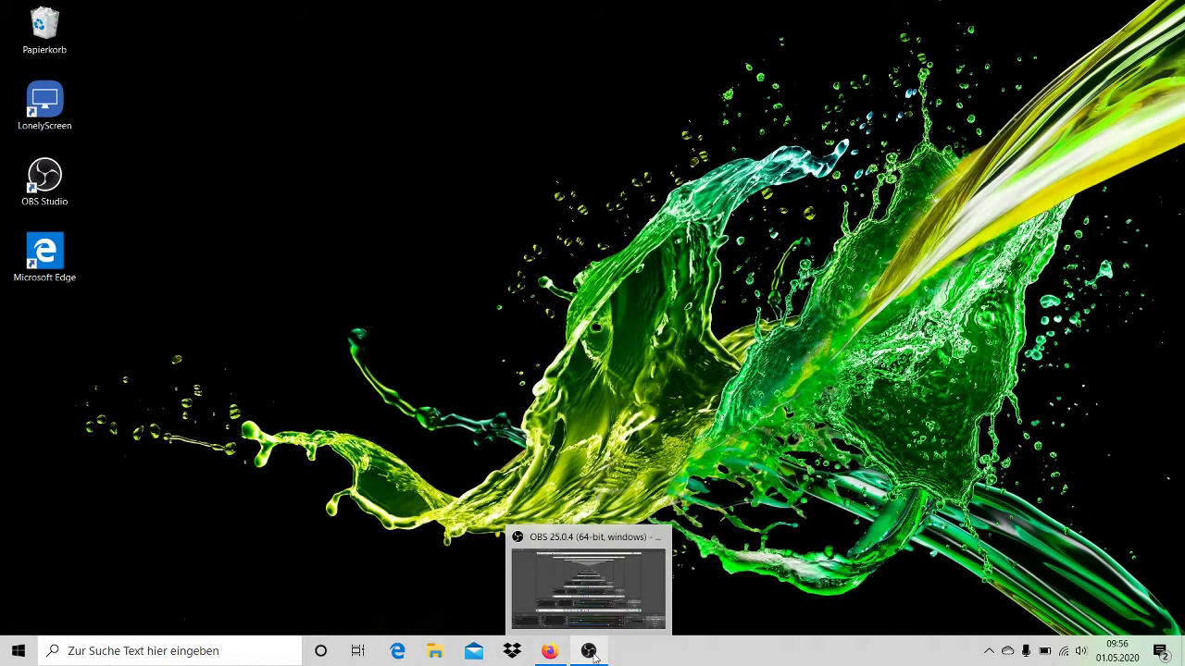
{"action": "left_click", "coordinate": [570, 589]}
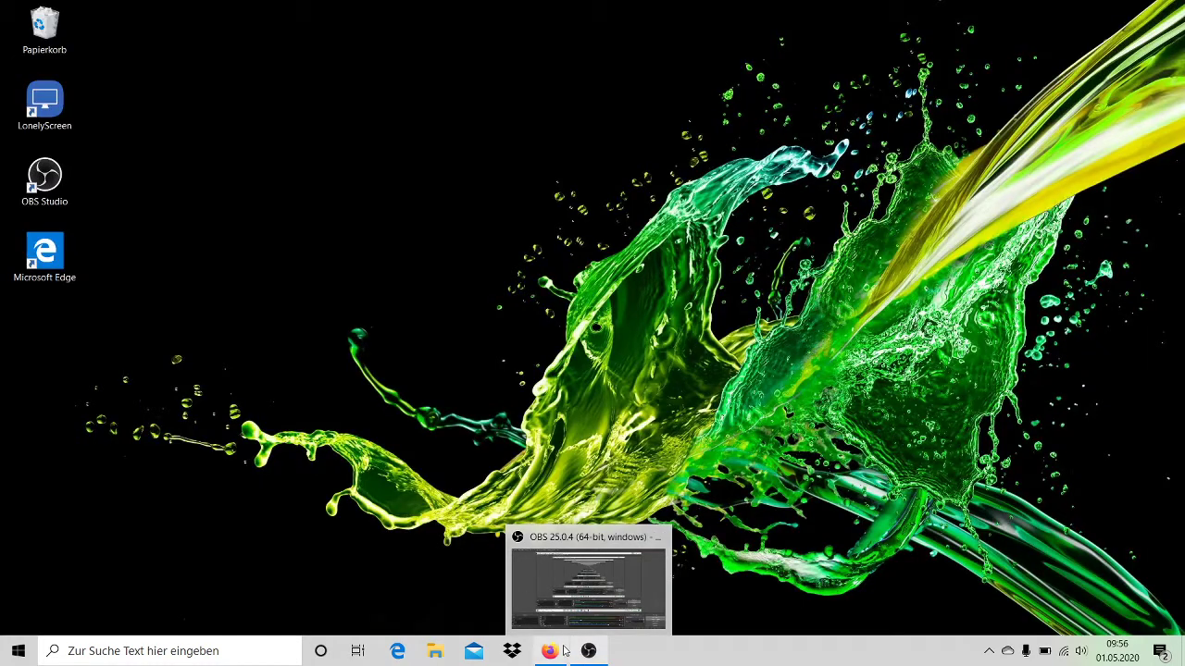
{"action": "left_click", "coordinate": [550, 650]}
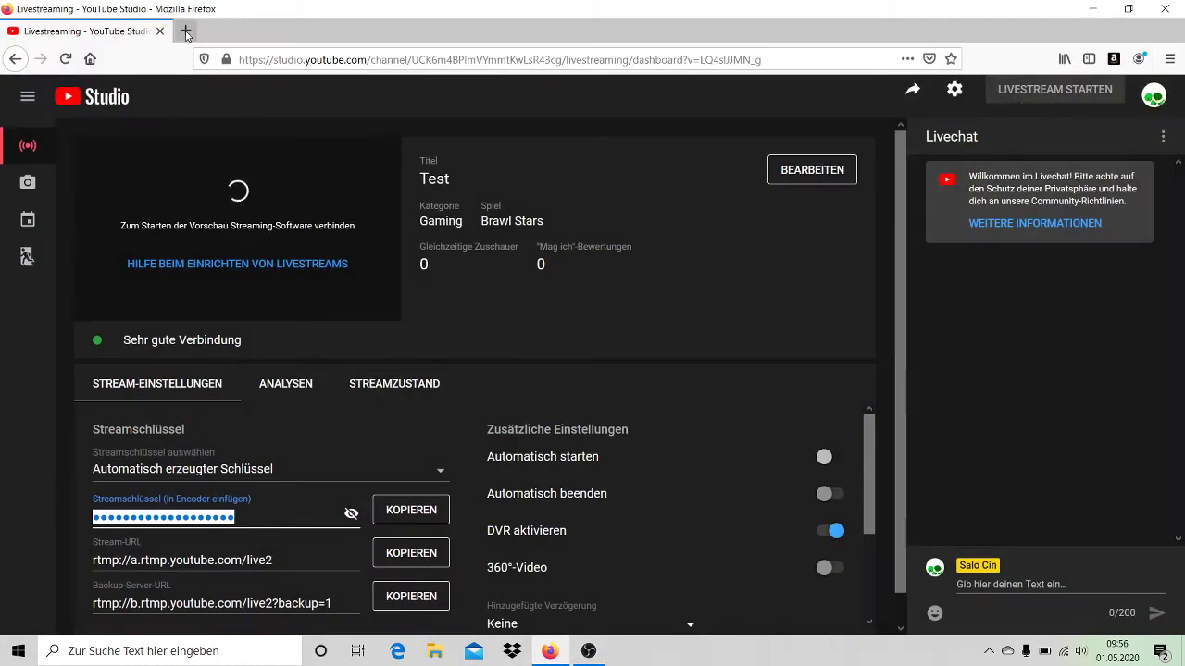
Search the web for "obs download" in a new browser tab and open the official OBS download page.
{"action": "left_click", "coordinate": [186, 32]}
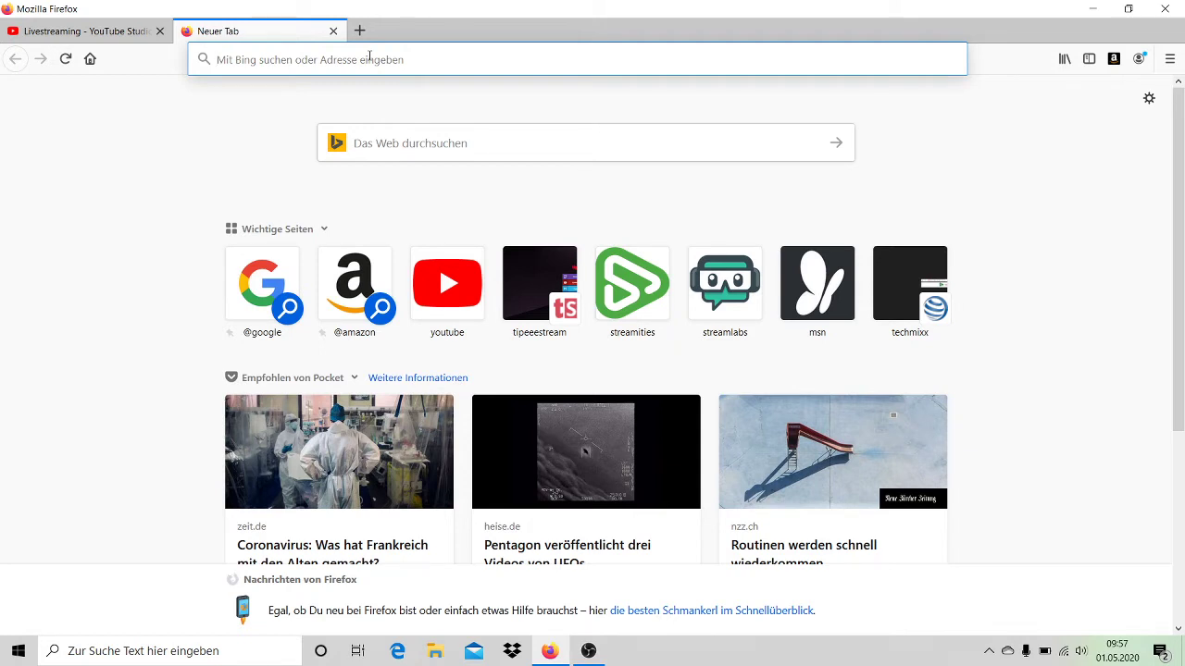
{"action": "type", "text": "OBS"}
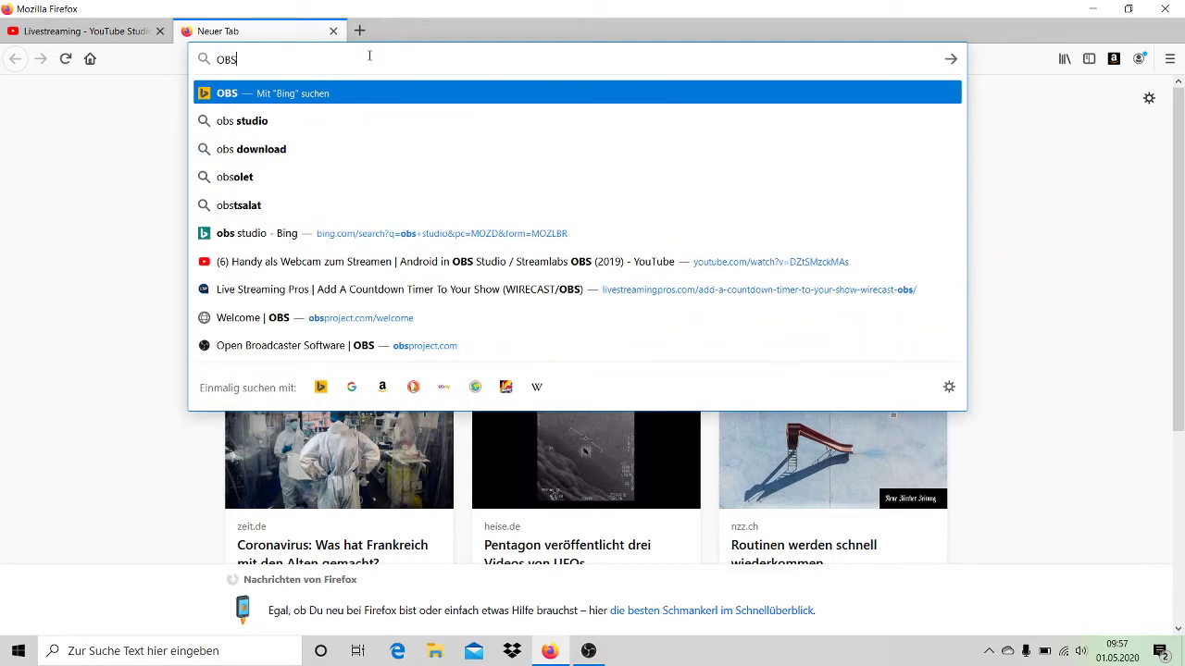
{"action": "left_click", "coordinate": [379, 157]}
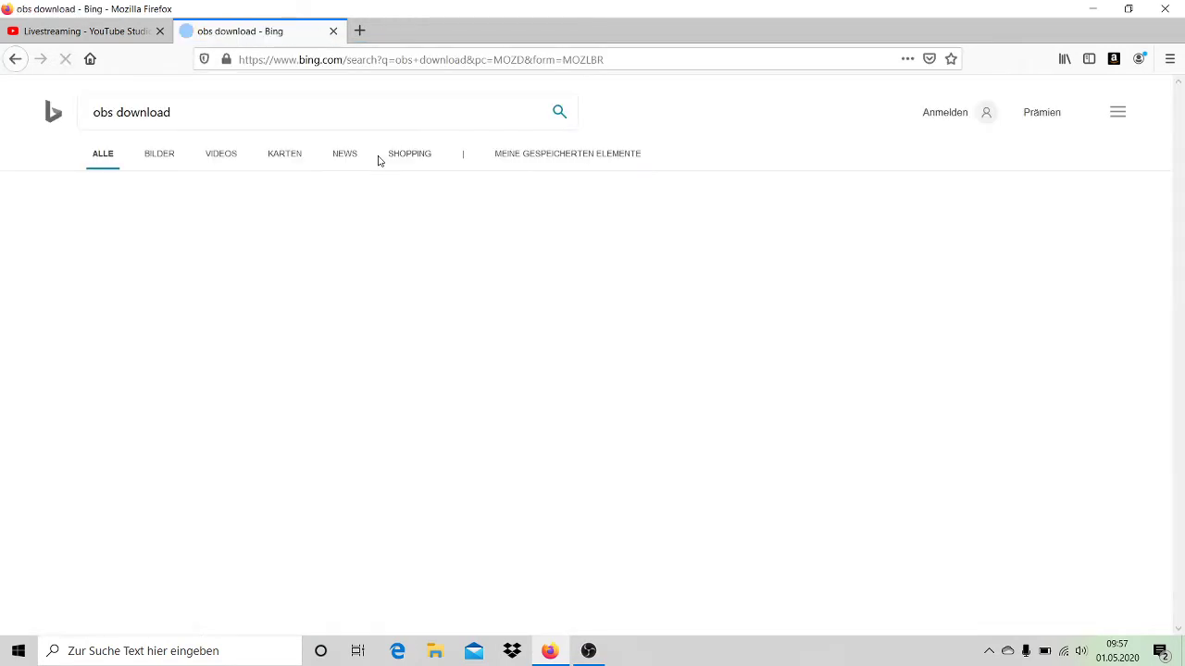
{"action": "left_click", "coordinate": [372, 226]}
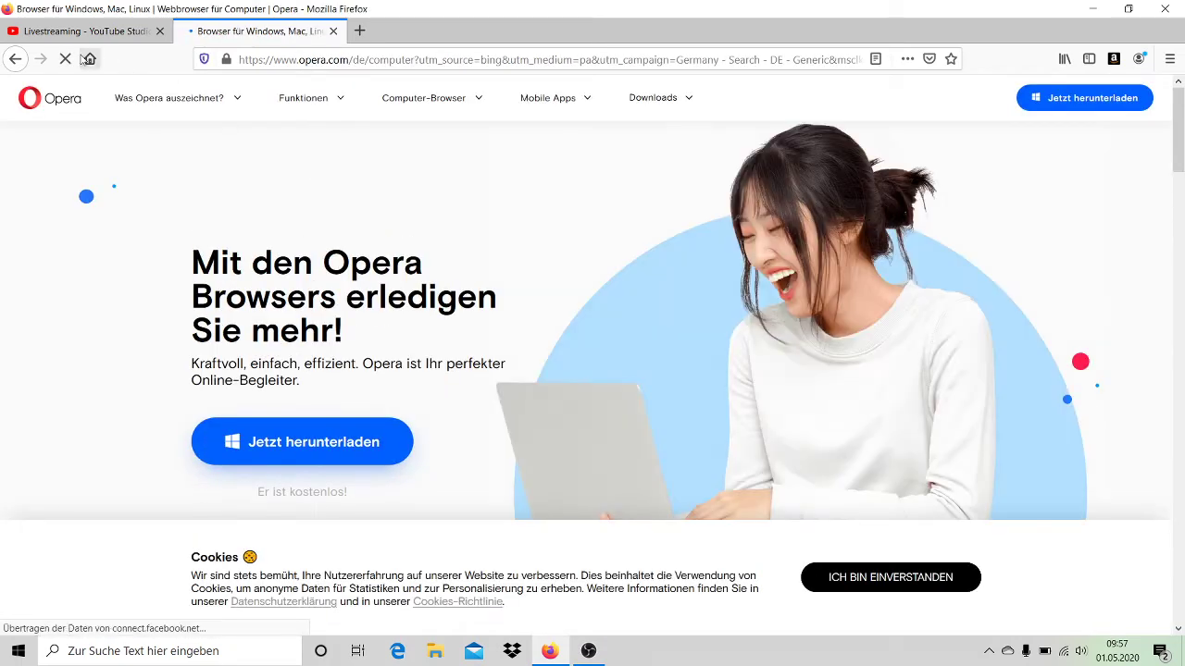
{"action": "left_click", "coordinate": [17, 58]}
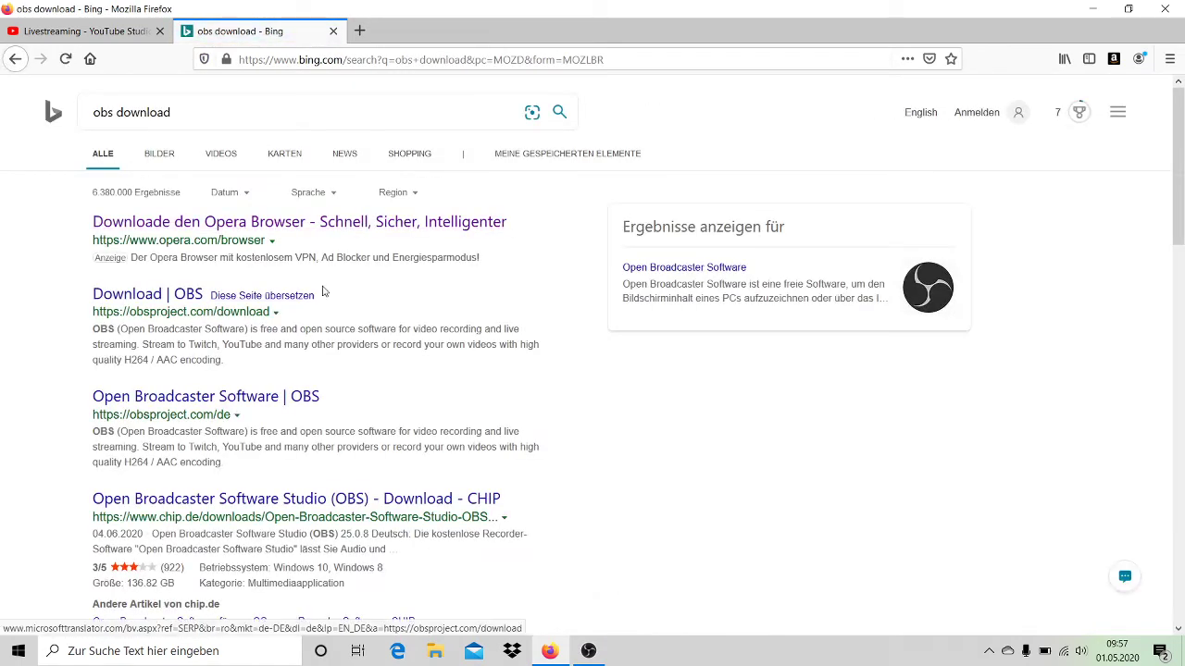
{"action": "scroll", "coordinate": [278, 222], "scroll_direction": "down", "scroll_amount": 3}
{"action": "scroll", "coordinate": [222, 213], "scroll_direction": "up", "scroll_amount": 3}
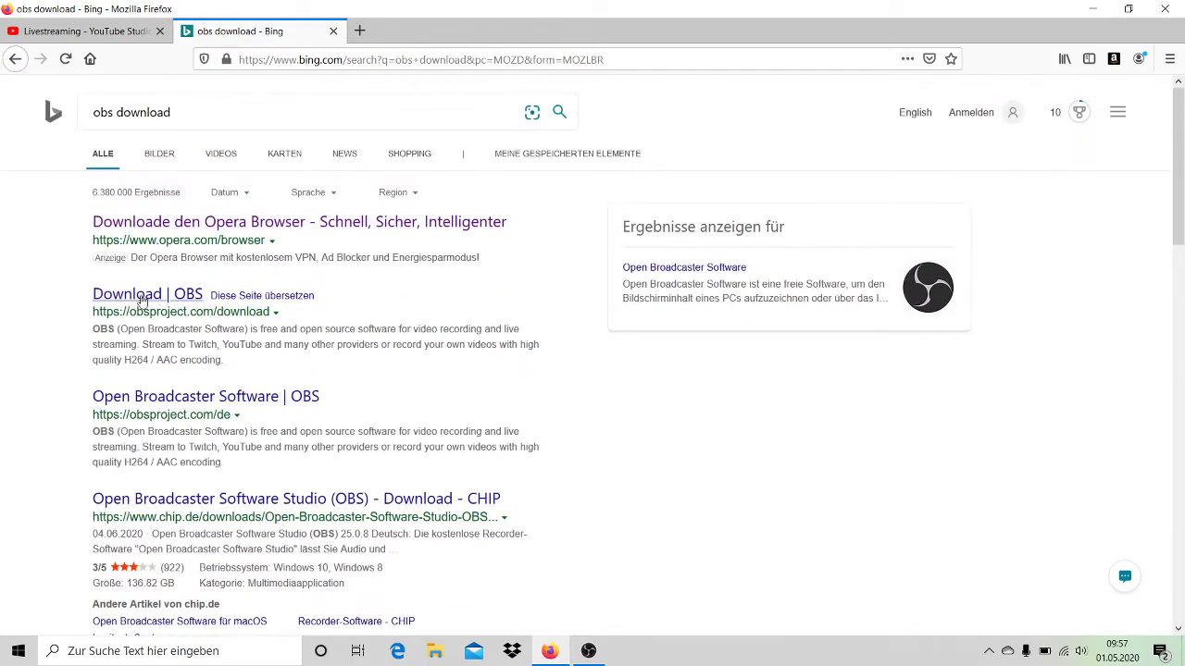
{"action": "left_click", "coordinate": [176, 298]}
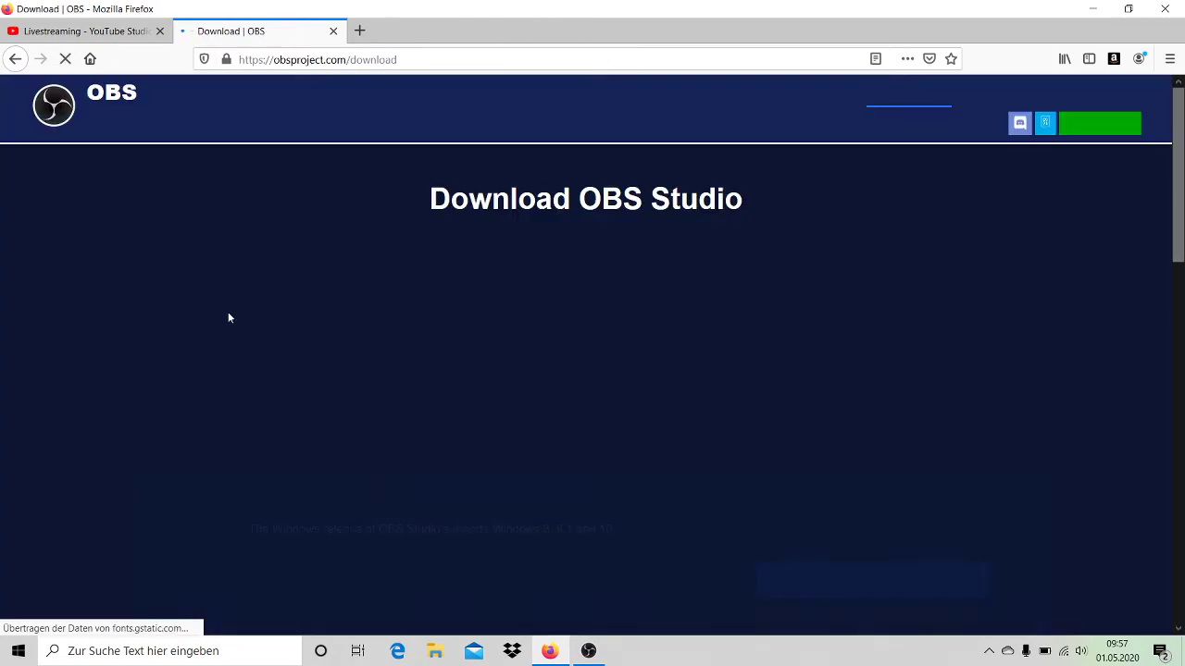
Examine the Windows installer options on the OBS Studio download page and close that page.
{"action": "scroll", "coordinate": [588, 305], "scroll_direction": "down", "scroll_amount": 2}
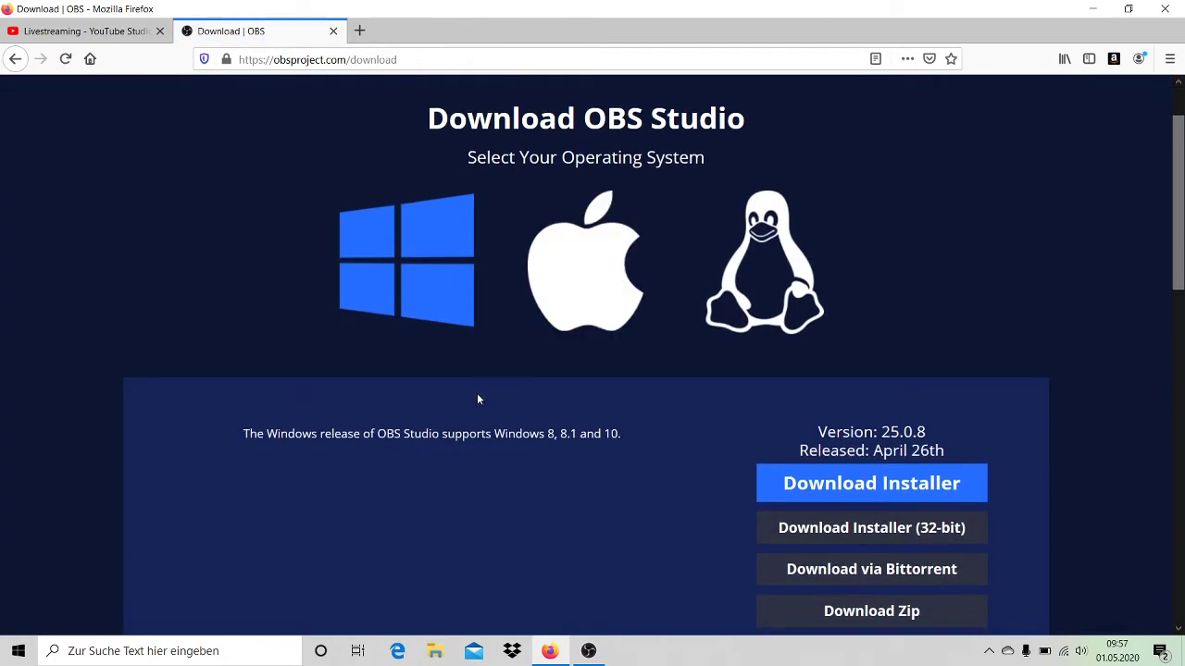
{"action": "scroll", "coordinate": [479, 396], "scroll_direction": "down", "scroll_amount": 3}
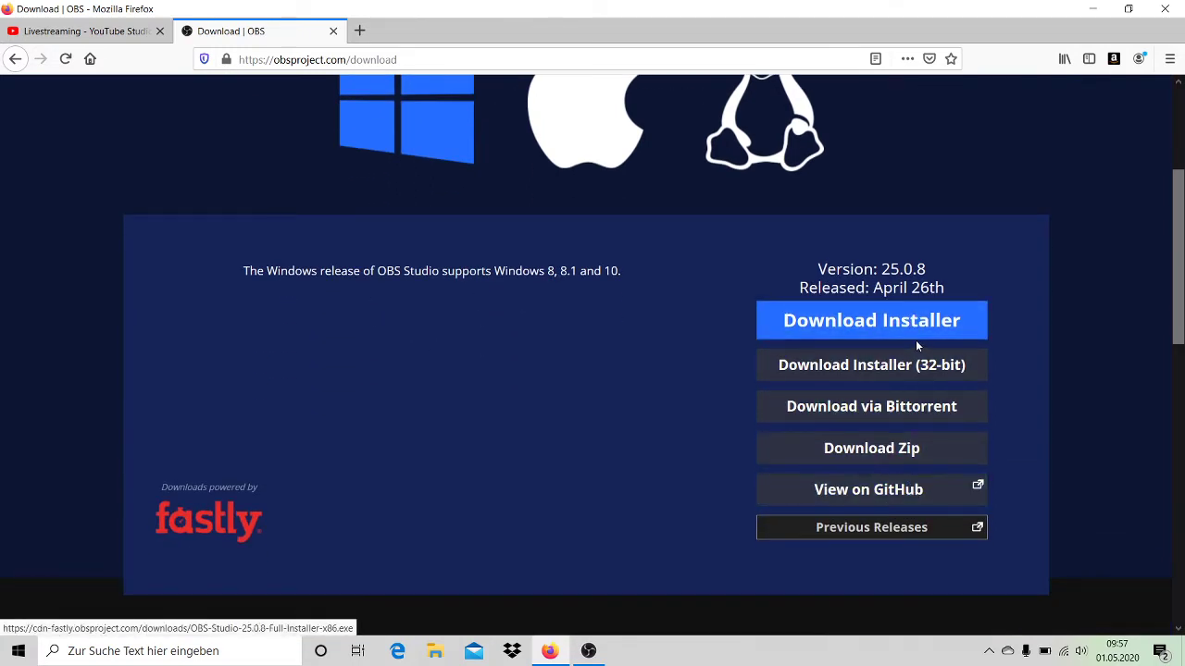
{"action": "left_click", "coordinate": [334, 32]}
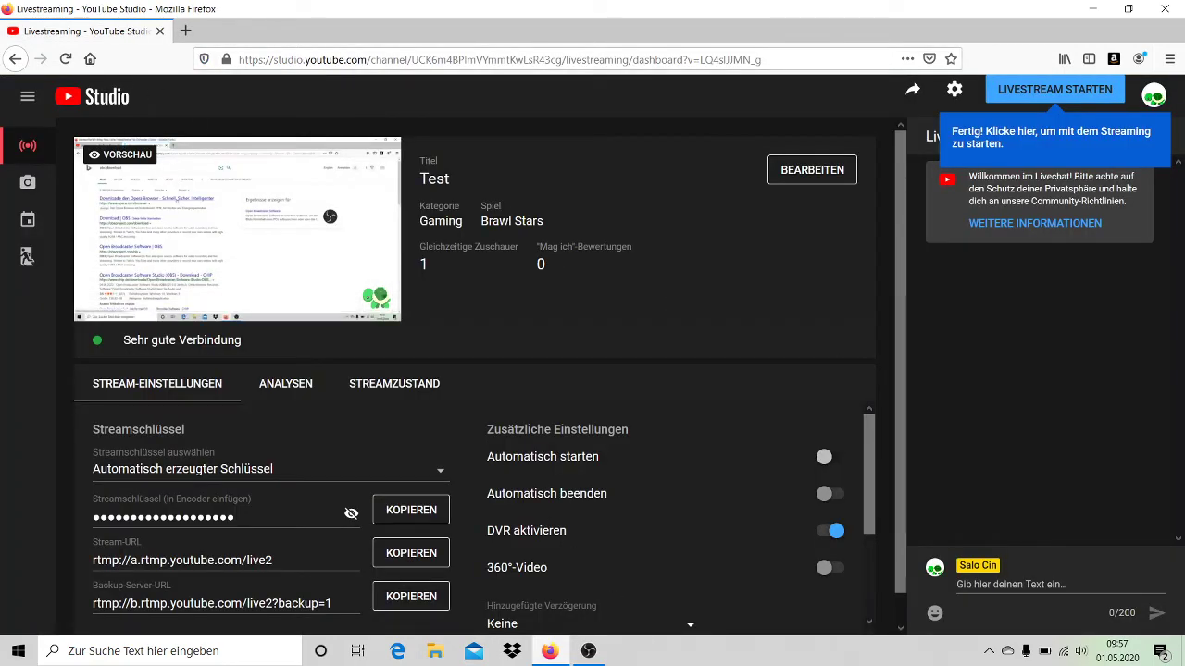
Check the outgoing stream in OBS Studio and its preview in YouTube Studio, and start the livestream.
{"action": "left_click", "coordinate": [589, 650]}
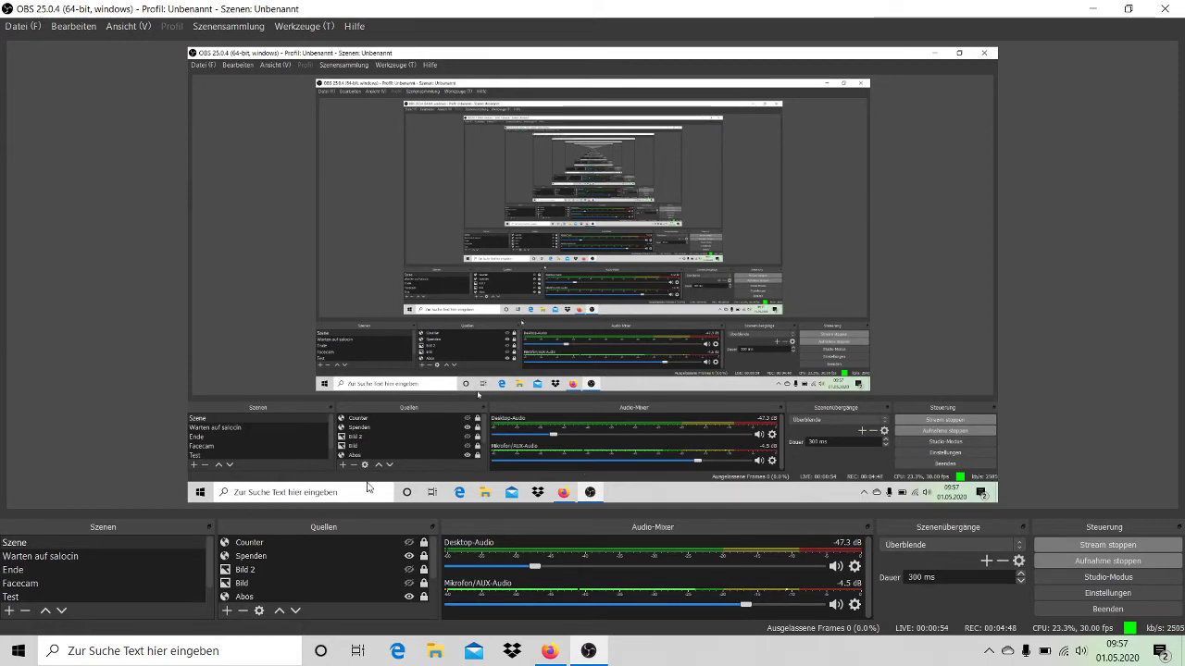
{"action": "scroll", "coordinate": [285, 565], "scroll_direction": "down", "scroll_amount": 2}
{"action": "scroll", "coordinate": [296, 560], "scroll_direction": "up", "scroll_amount": 2}
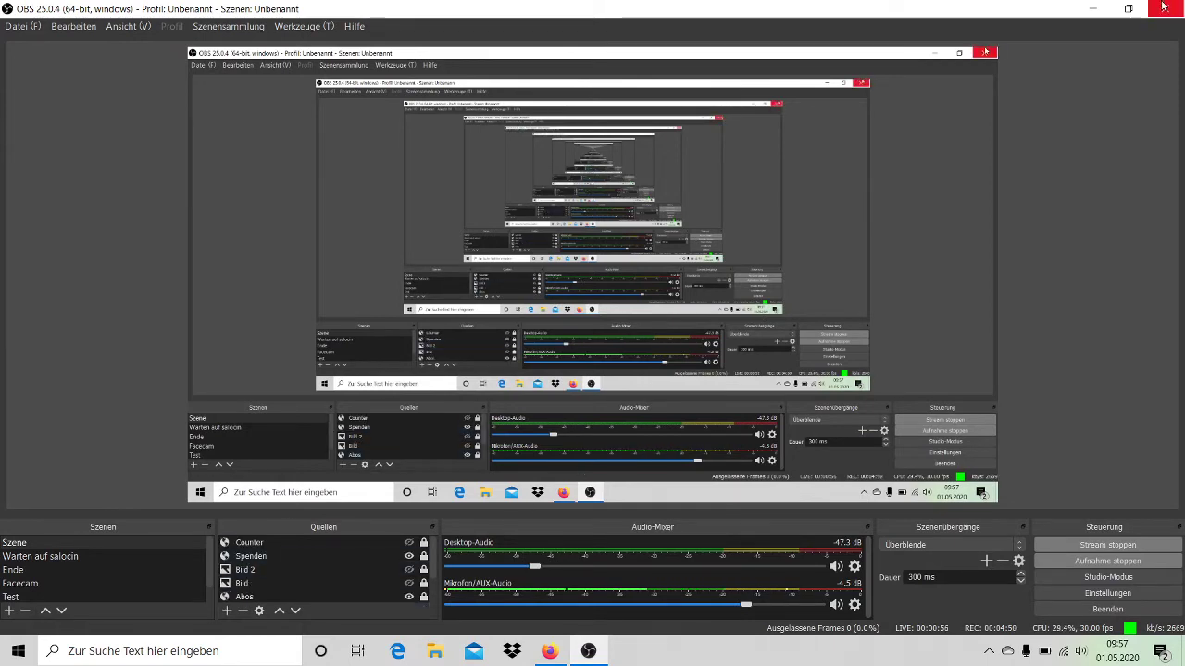
{"action": "left_click", "coordinate": [1094, 9]}
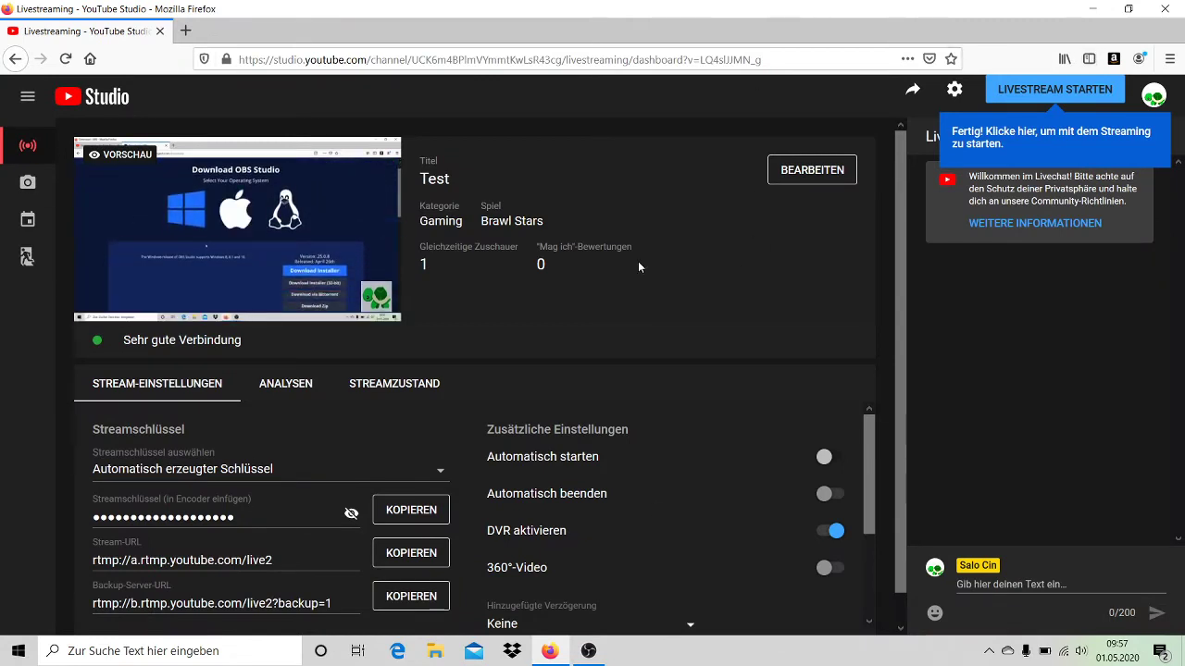
{"action": "mouse_move", "coordinate": [227, 236]}
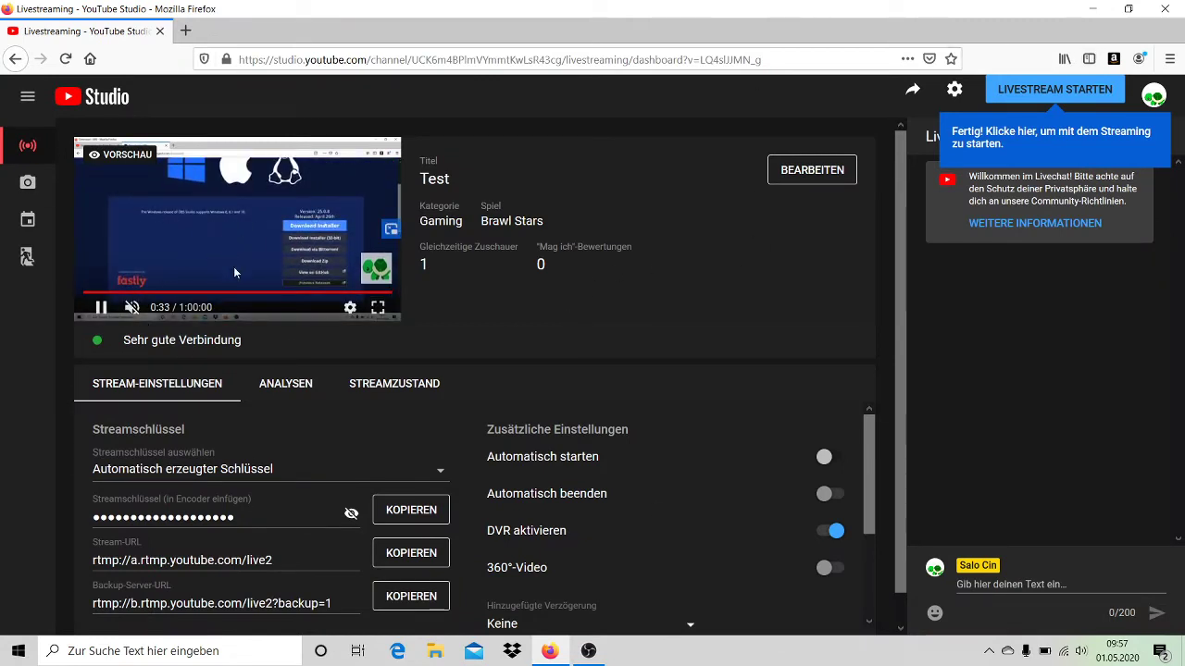
{"action": "left_click", "coordinate": [1033, 89]}
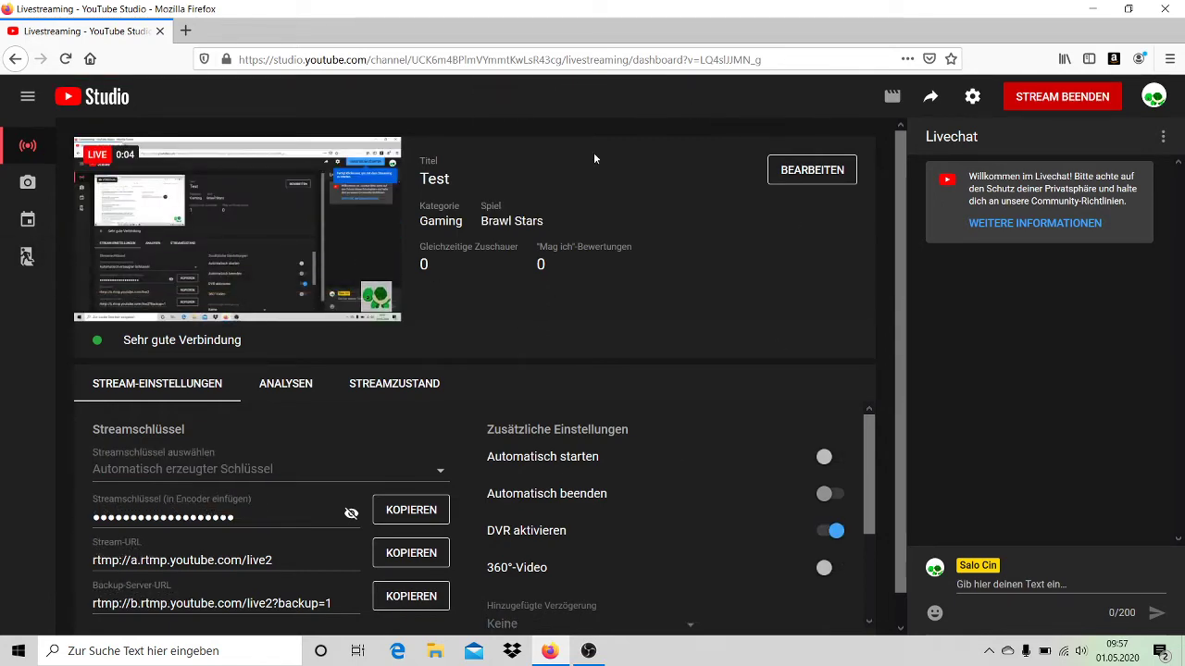
Check the live dashboard and the running stream in OBS Studio, and return to YouTube Studio.
{"action": "scroll", "coordinate": [515, 334], "scroll_direction": "down", "scroll_amount": 1}
{"action": "scroll", "coordinate": [520, 329], "scroll_direction": "up", "scroll_amount": 1}
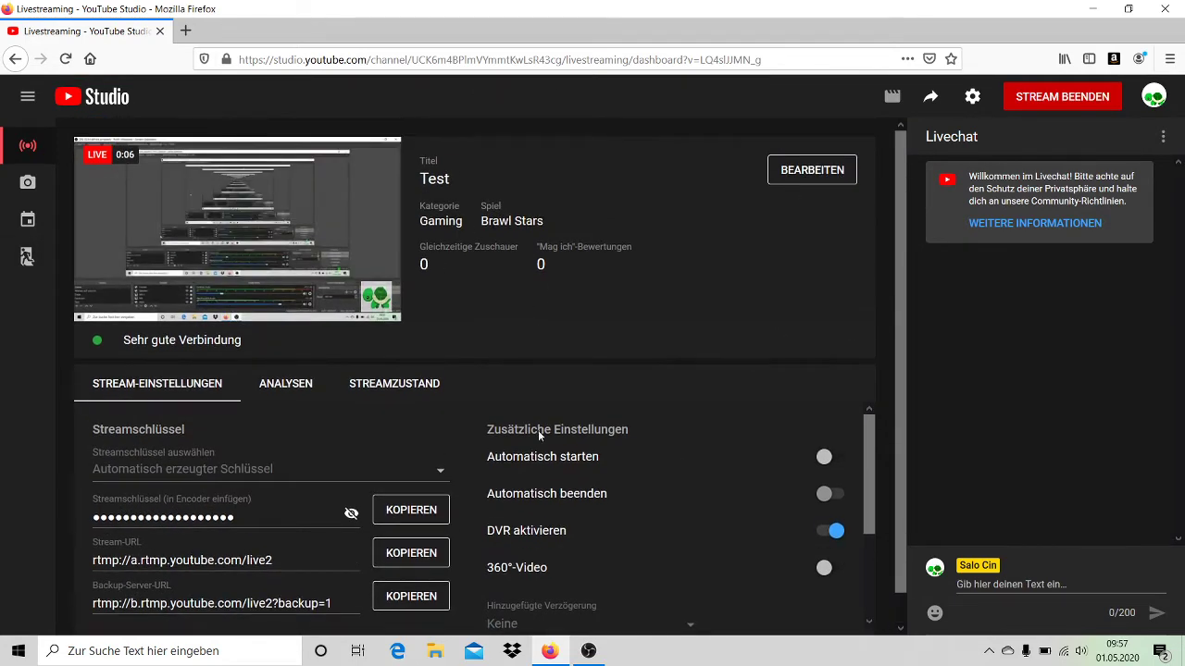
{"action": "left_click", "coordinate": [589, 651]}
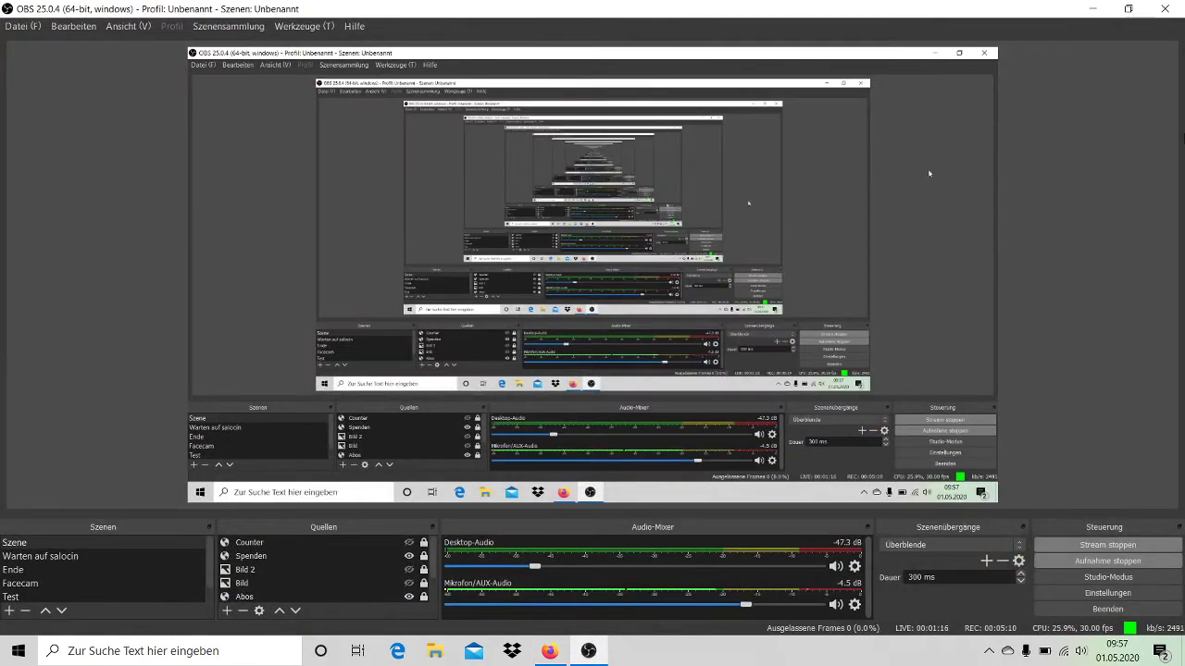
{"action": "left_click", "coordinate": [1092, 10]}
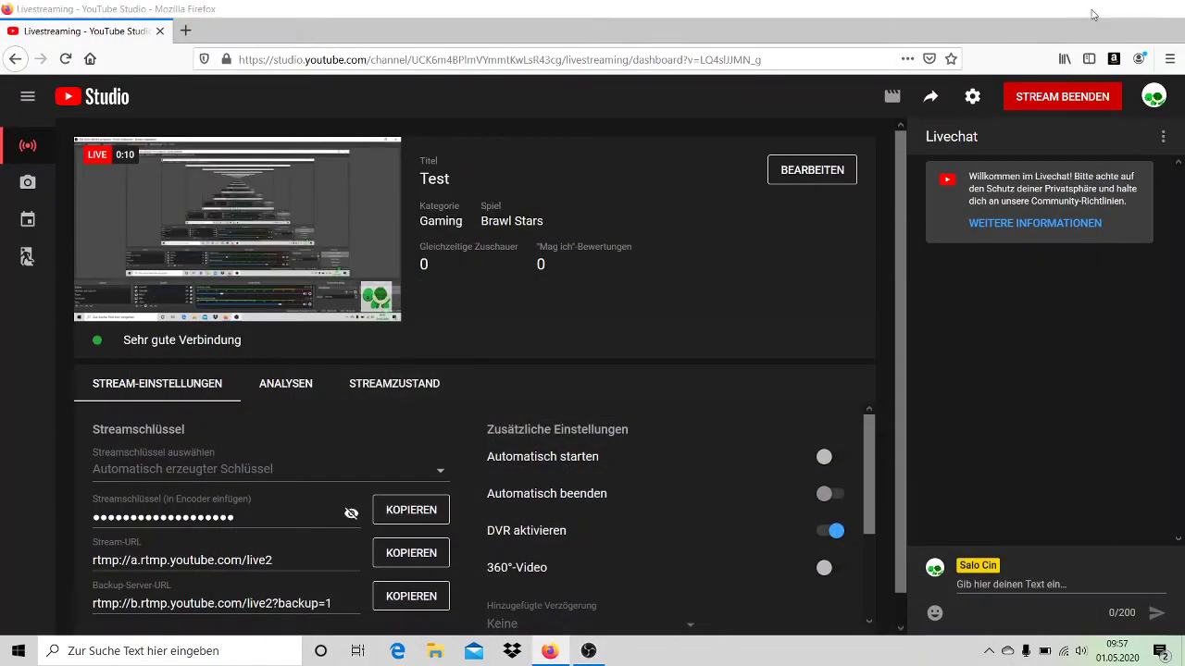
{"action": "left_click", "coordinate": [1092, 11]}
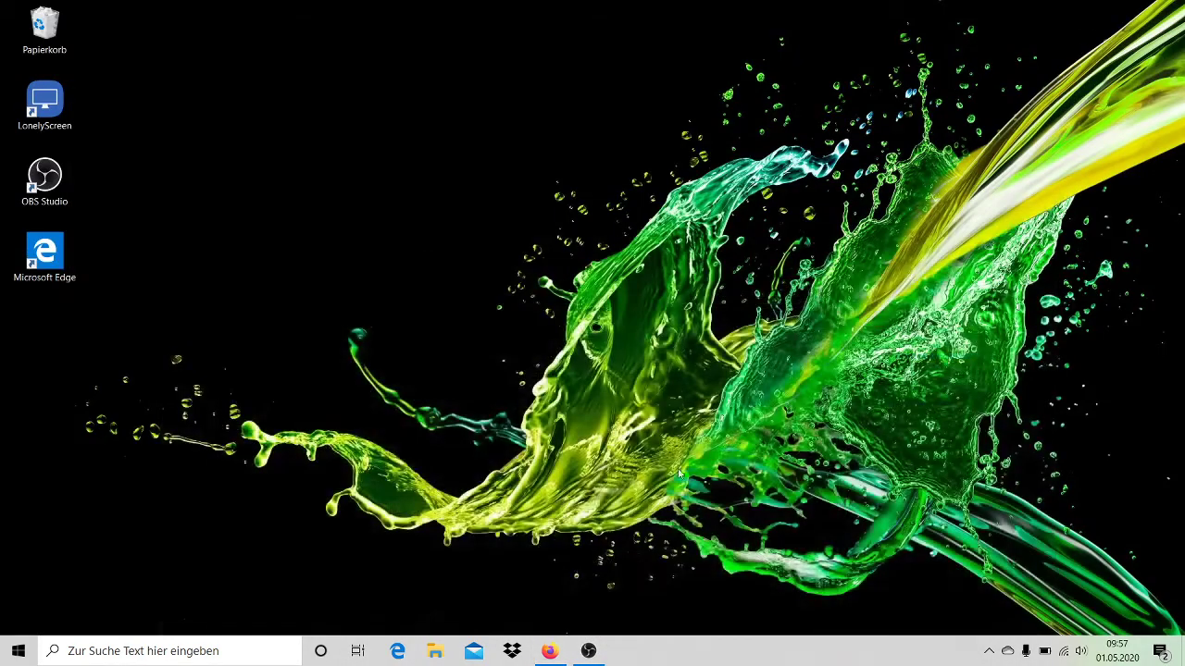
{"action": "left_click", "coordinate": [550, 651]}
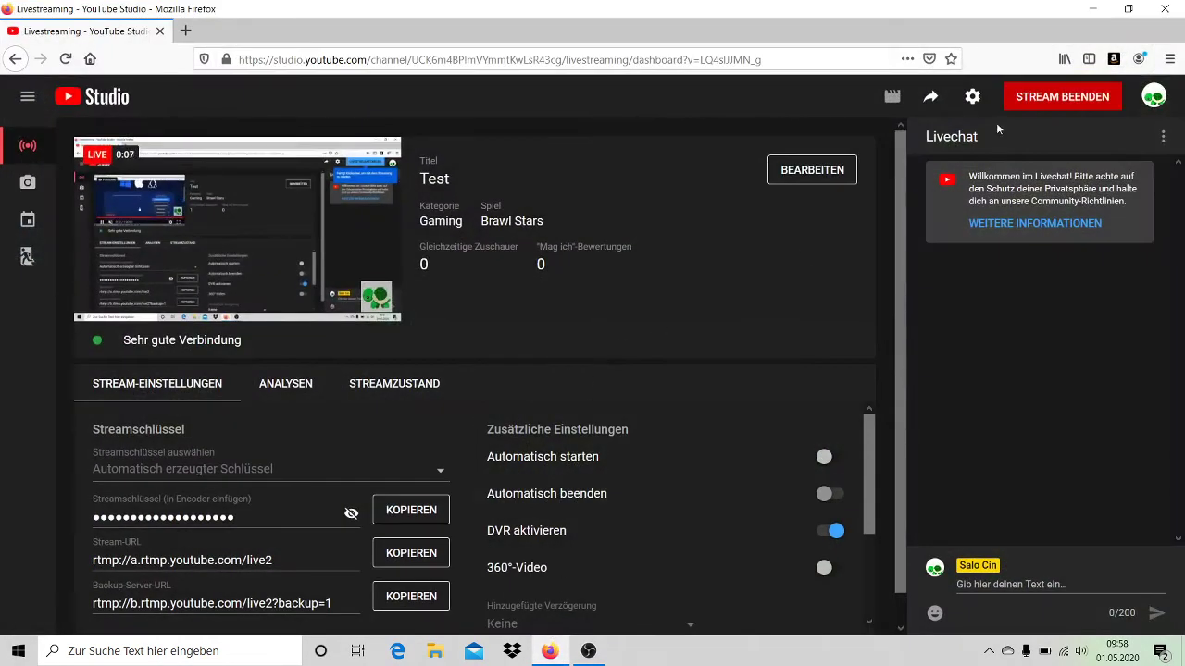
End the running livestream in YouTube Studio, dismiss its summary and close the browser.
{"action": "left_click", "coordinate": [1045, 99]}
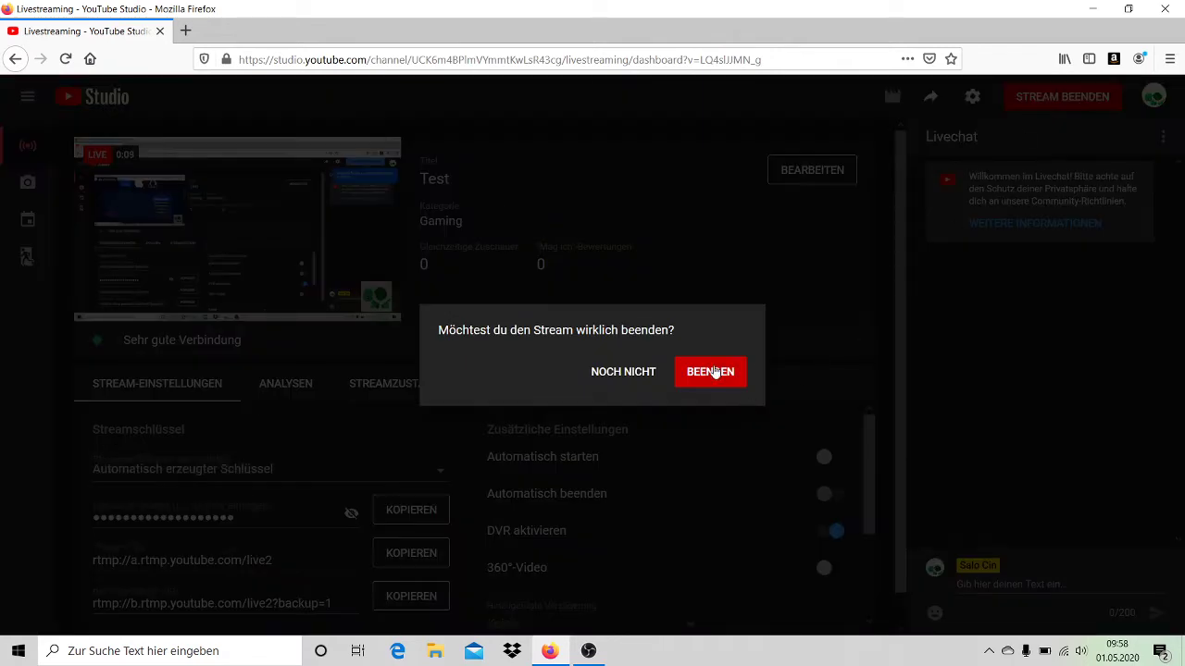
{"action": "left_click", "coordinate": [712, 371]}
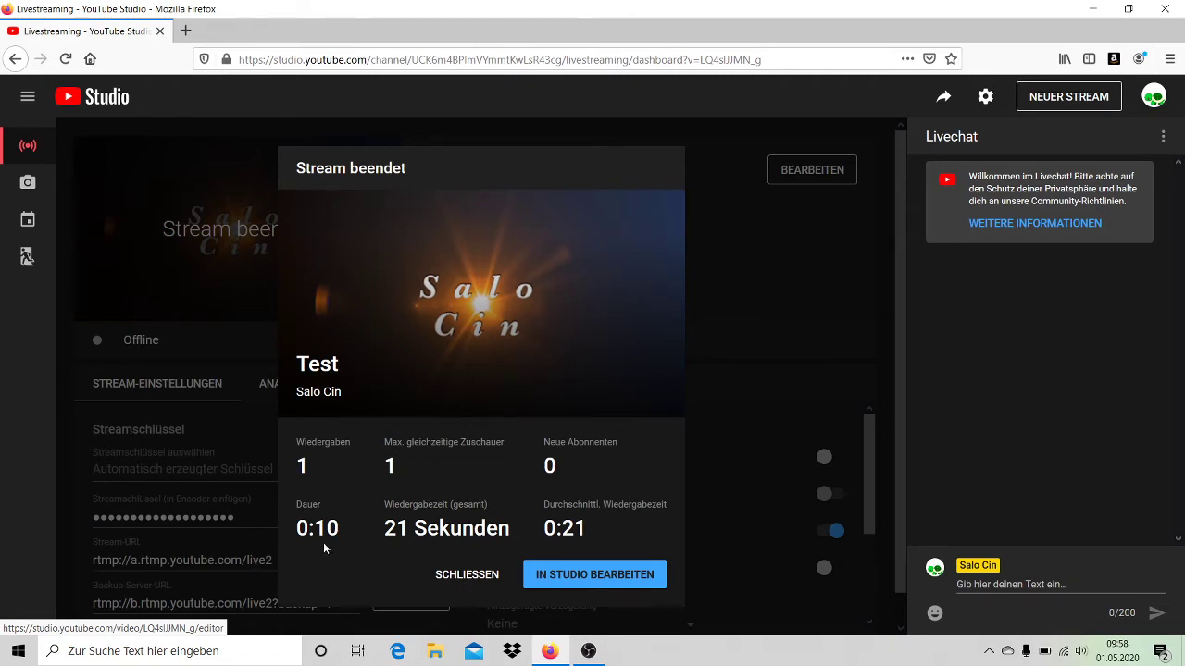
{"action": "left_click", "coordinate": [472, 576]}
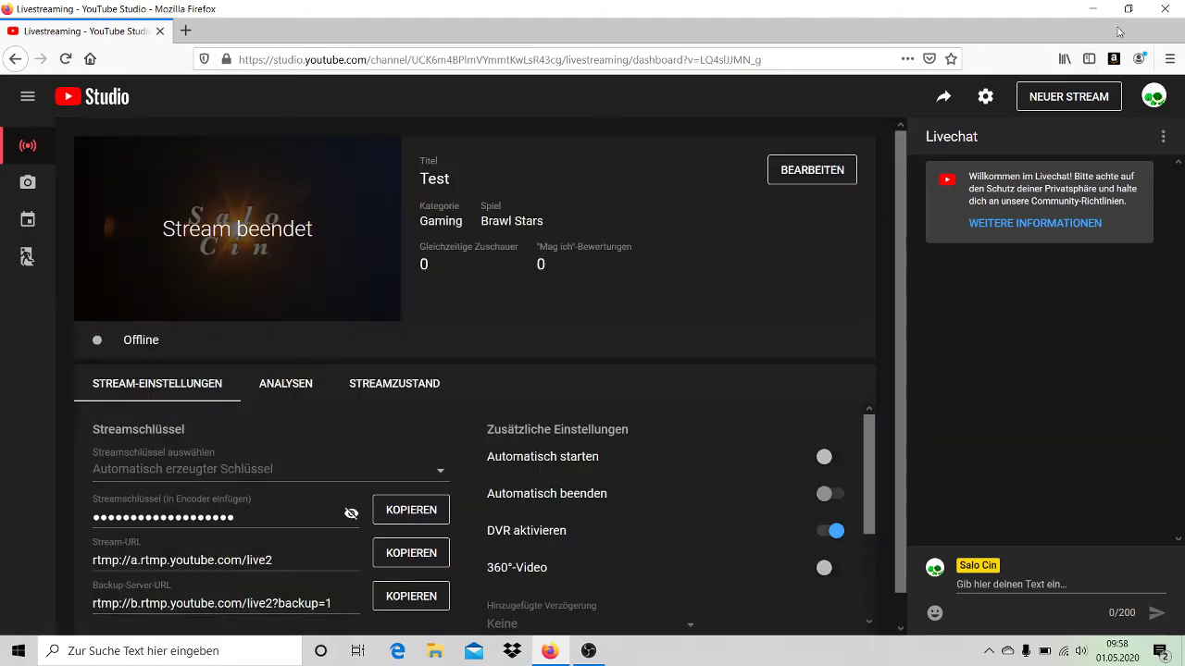
{"action": "left_click", "coordinate": [1164, 7]}
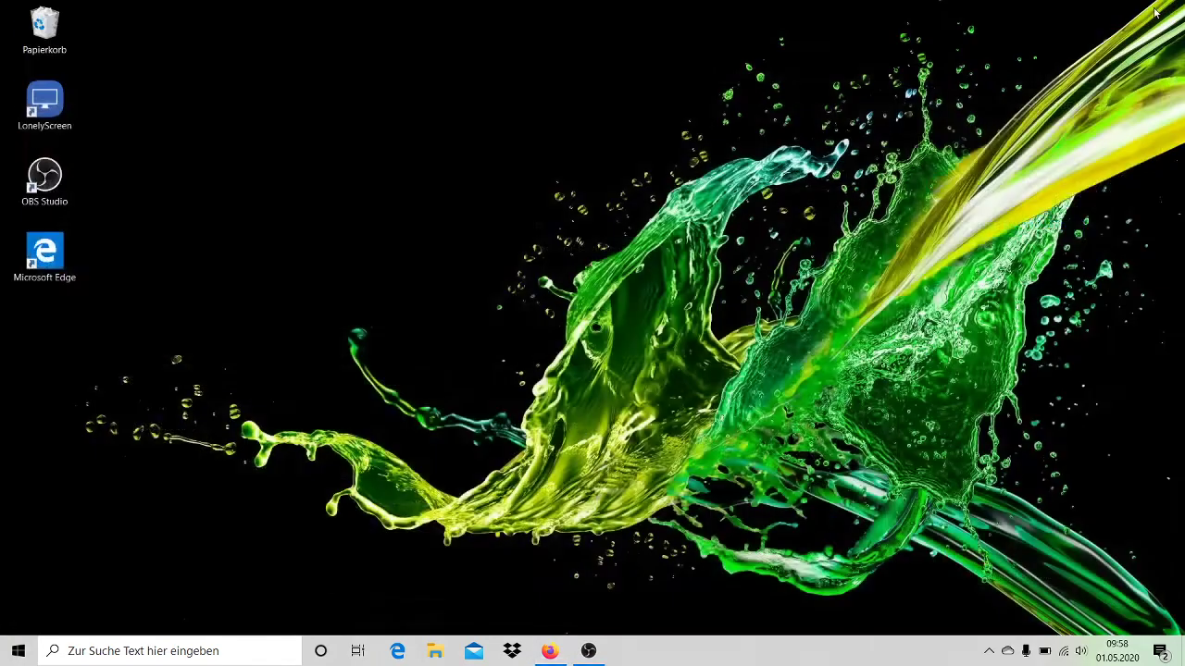
Switch to OBS Studio, stop the outgoing stream and minimize the window.
{"action": "left_click", "coordinate": [588, 651]}
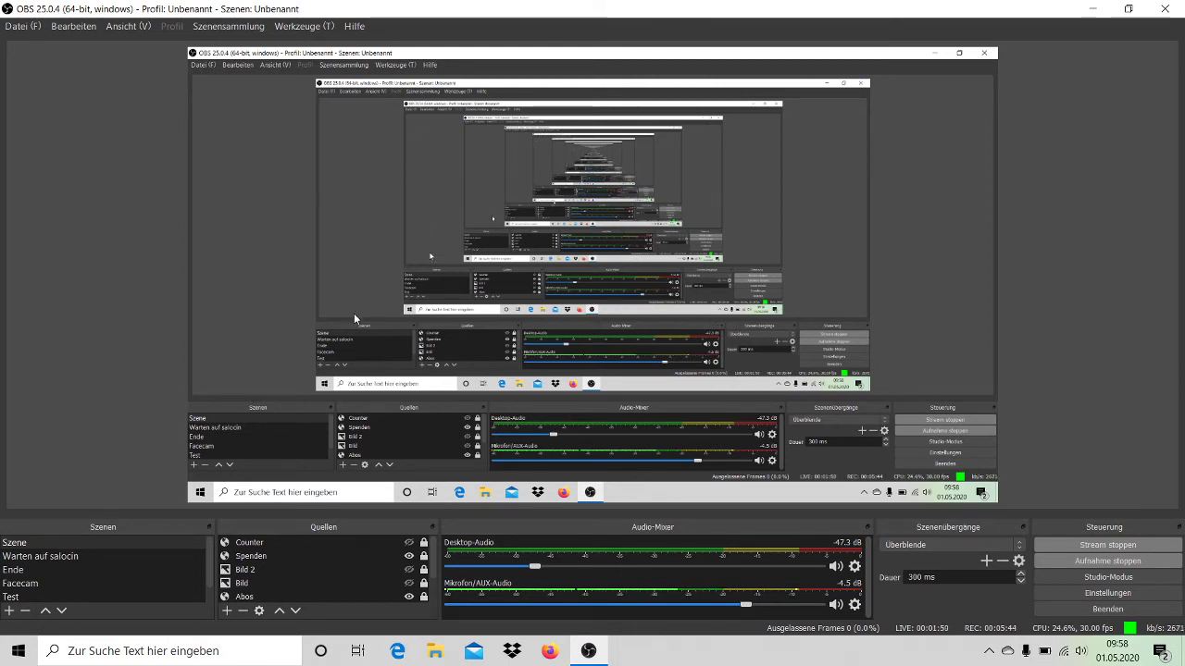
{"action": "left_click", "coordinate": [1124, 545]}
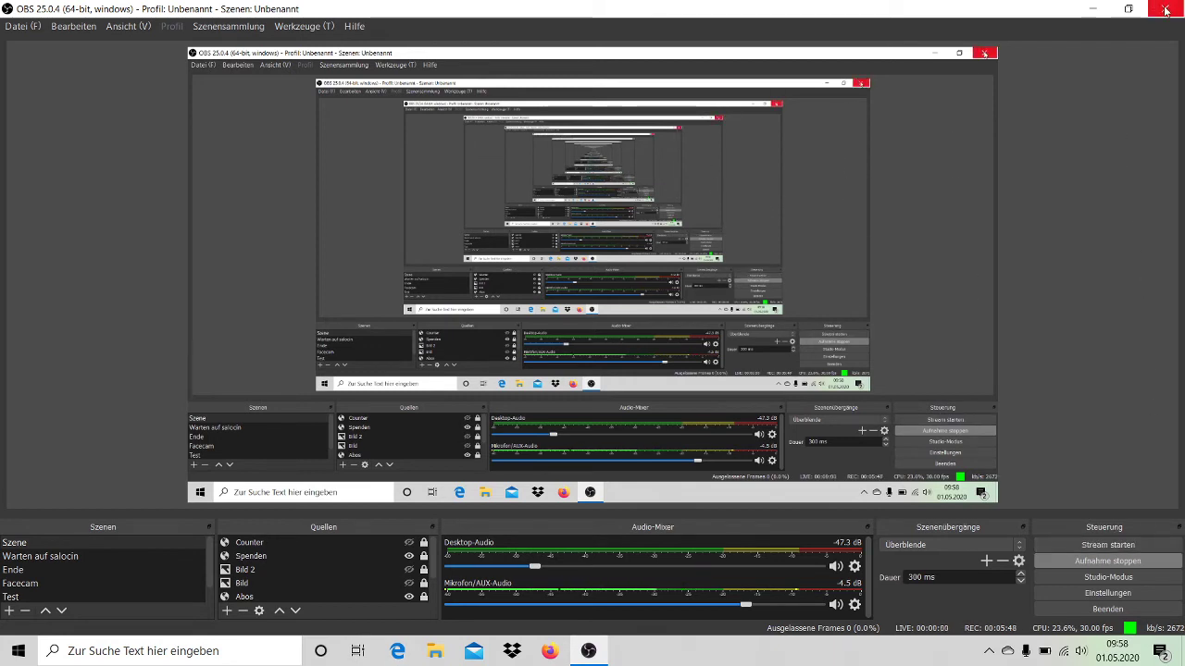
{"action": "left_click", "coordinate": [1092, 7]}
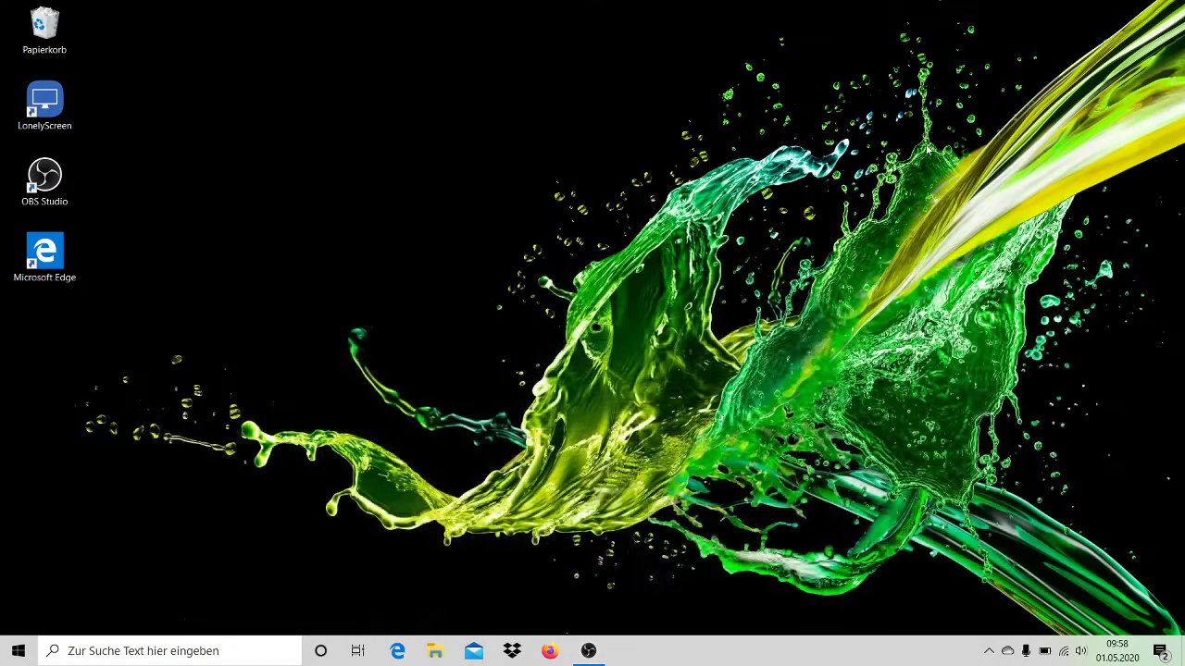
Bring up the audio mixer in OBS Studio, mute and unmute Mikrofon/AUX-Audio, and minimize the window.
{"action": "left_click", "coordinate": [589, 650]}
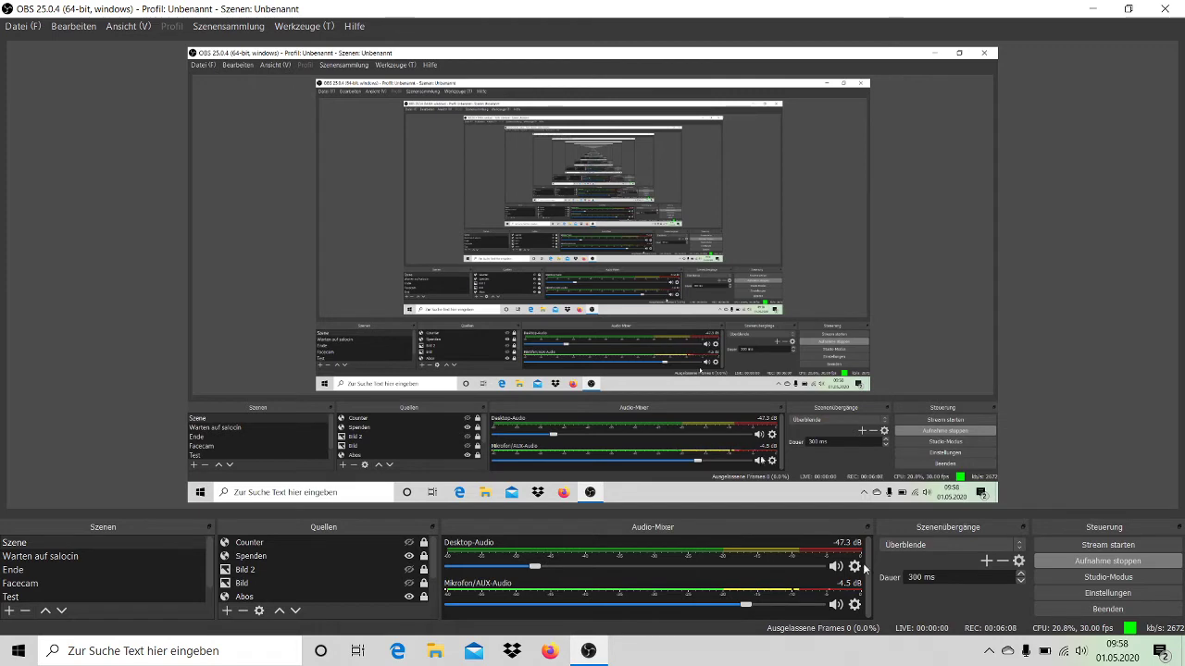
{"action": "left_click", "coordinate": [1093, 9]}
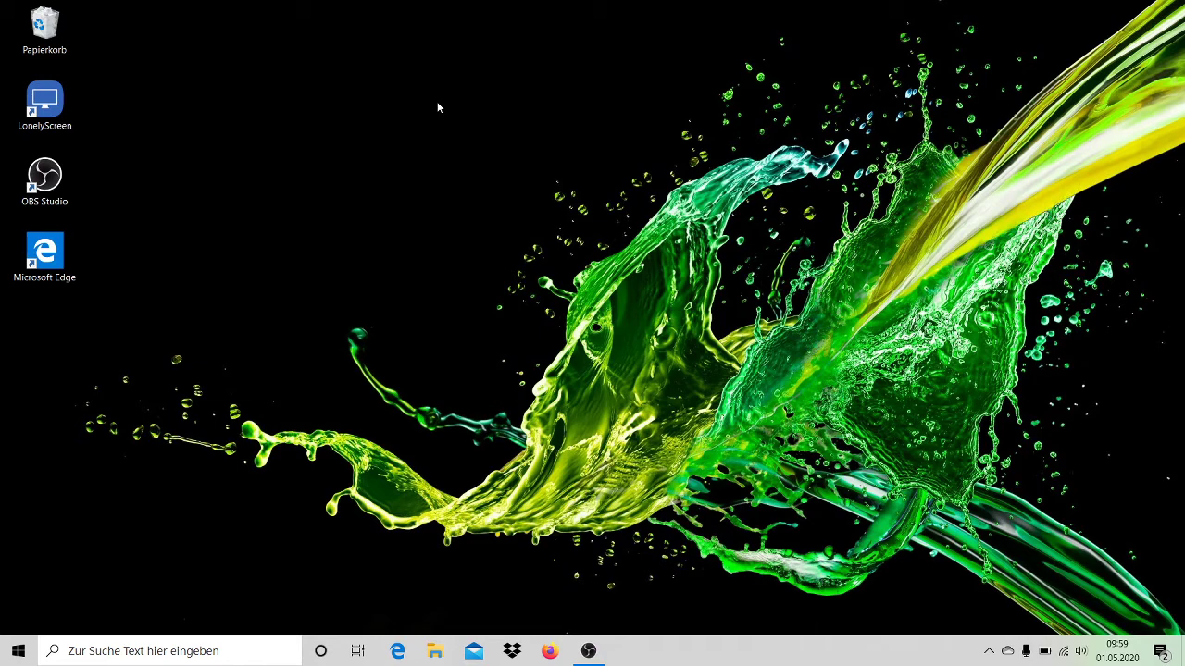
{"action": "left_click", "coordinate": [588, 650]}
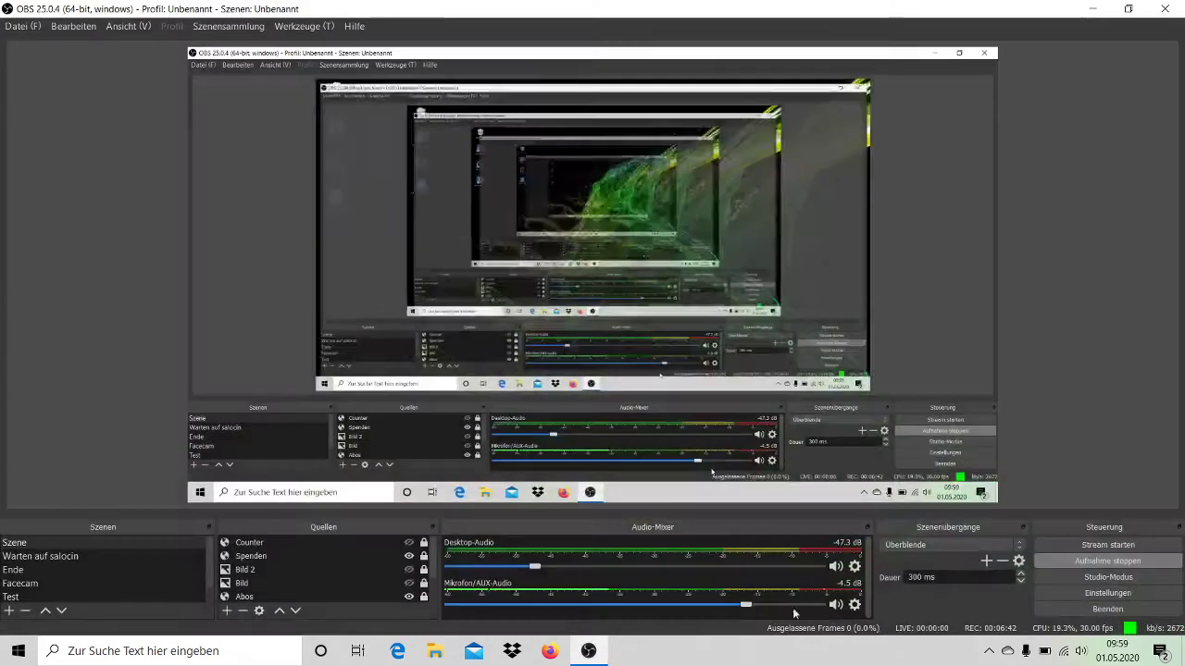
{"action": "left_click", "coordinate": [834, 605]}
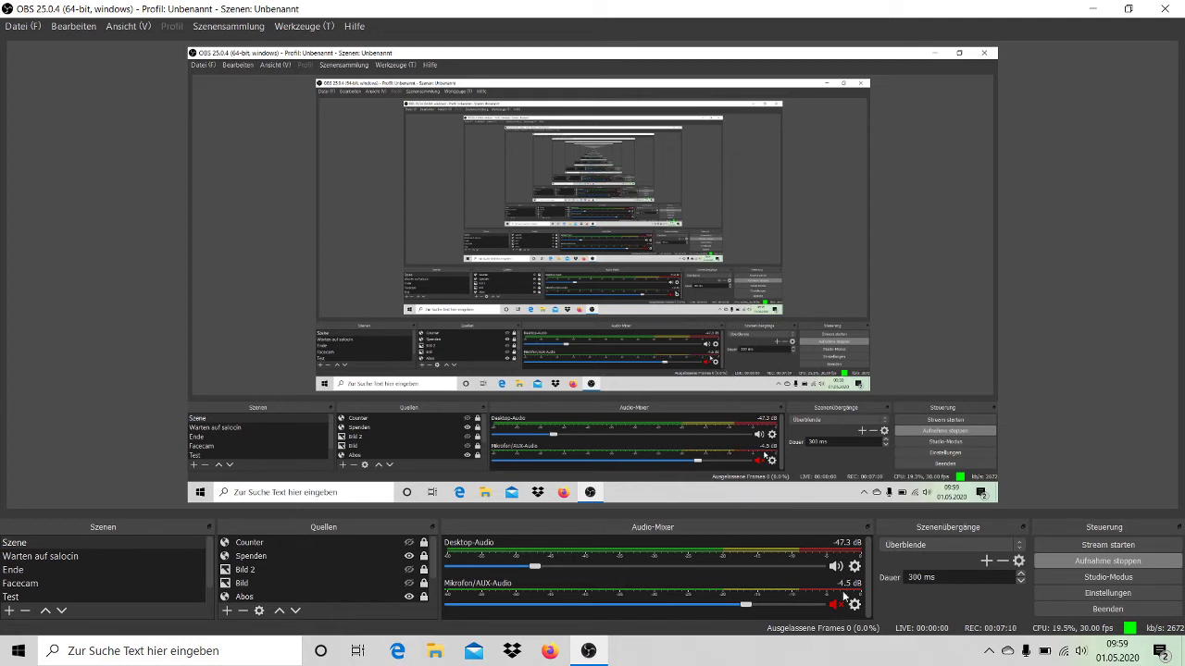
{"action": "left_click", "coordinate": [834, 607]}
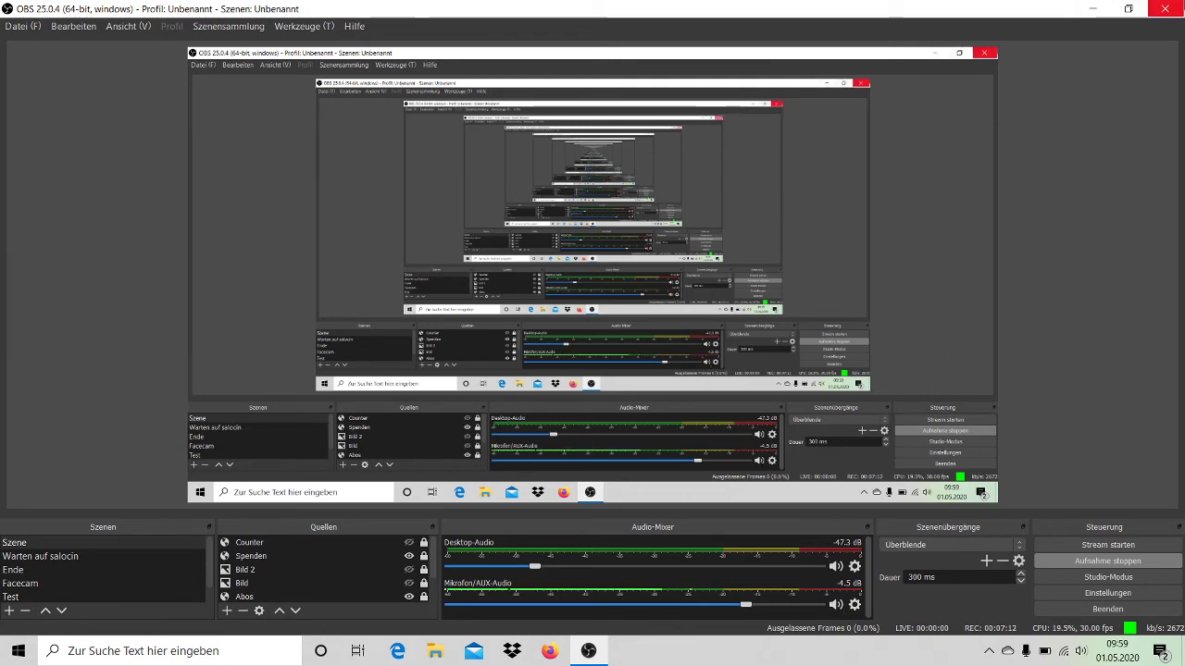
{"action": "left_click", "coordinate": [1092, 8]}
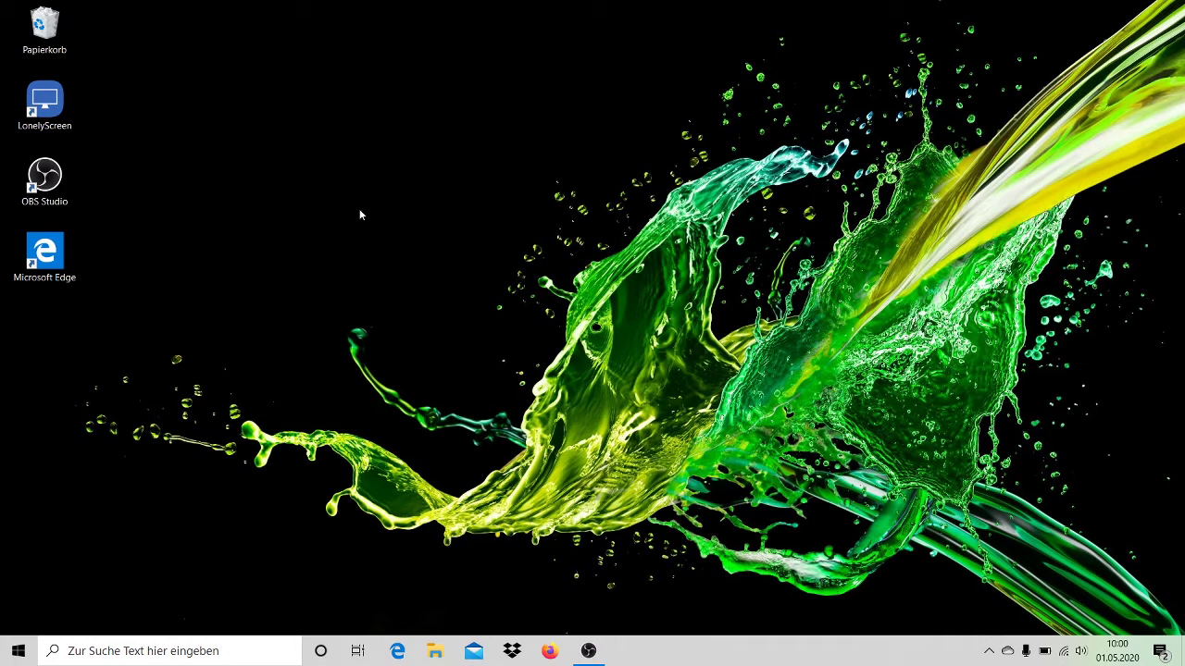
Launch LonelyScreen, maximize it, and view its subscription page from the trial notice before closing that page.
{"action": "double_click", "coordinate": [56, 102]}
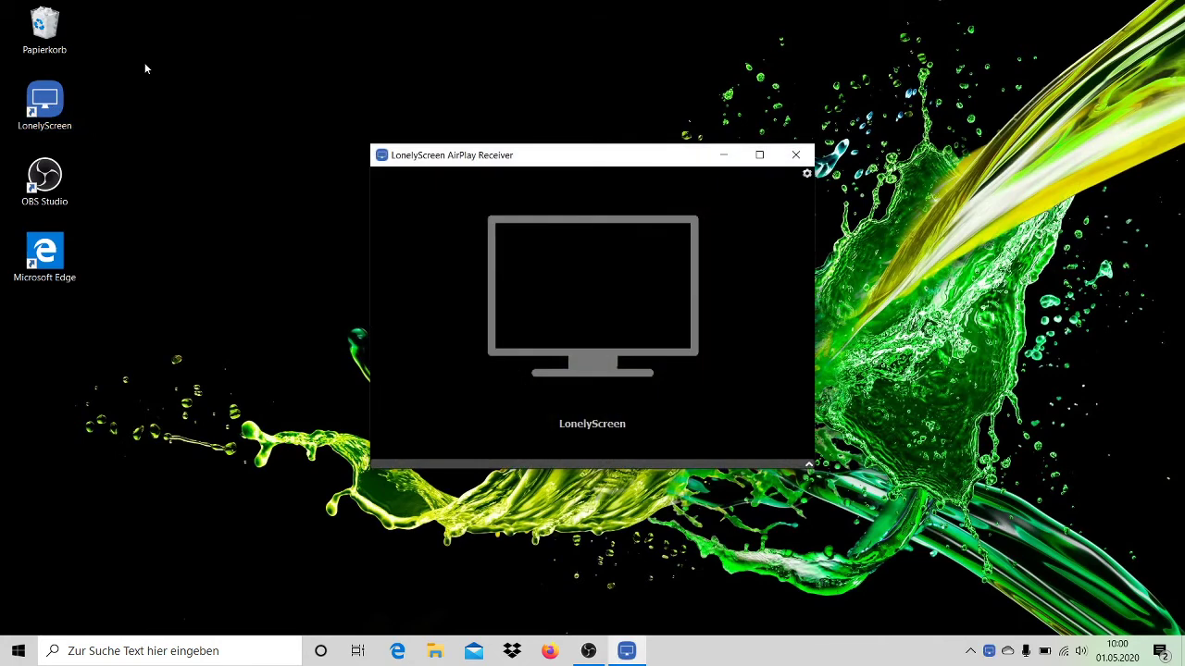
{"action": "left_click", "coordinate": [759, 154]}
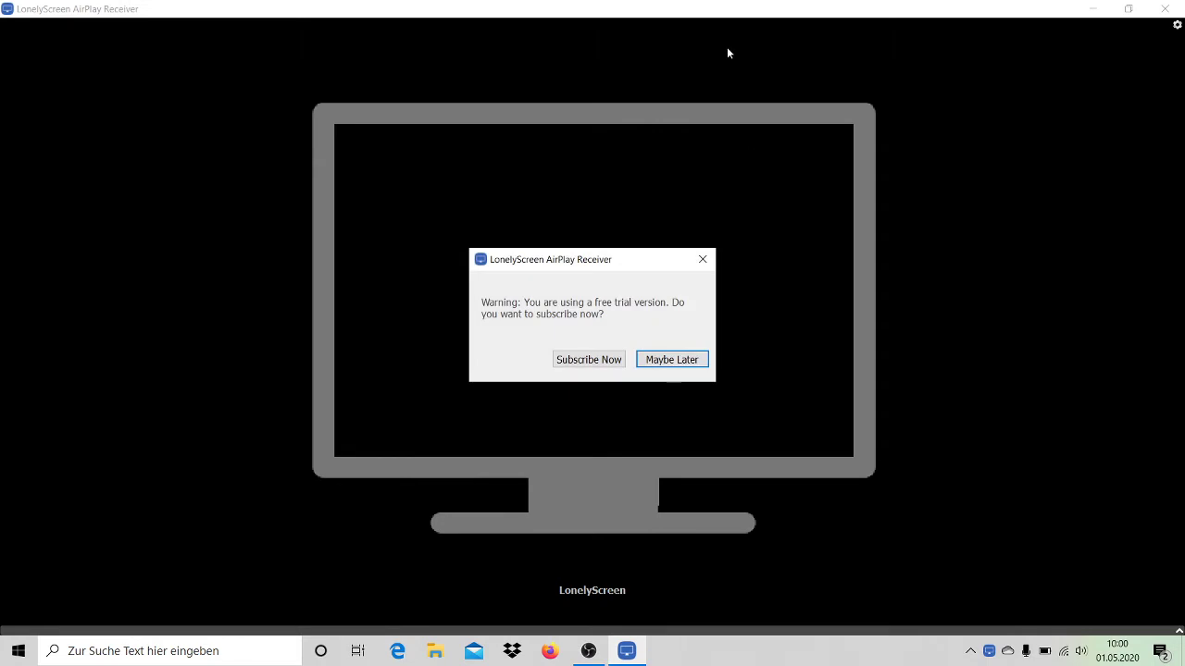
{"action": "left_click", "coordinate": [579, 358]}
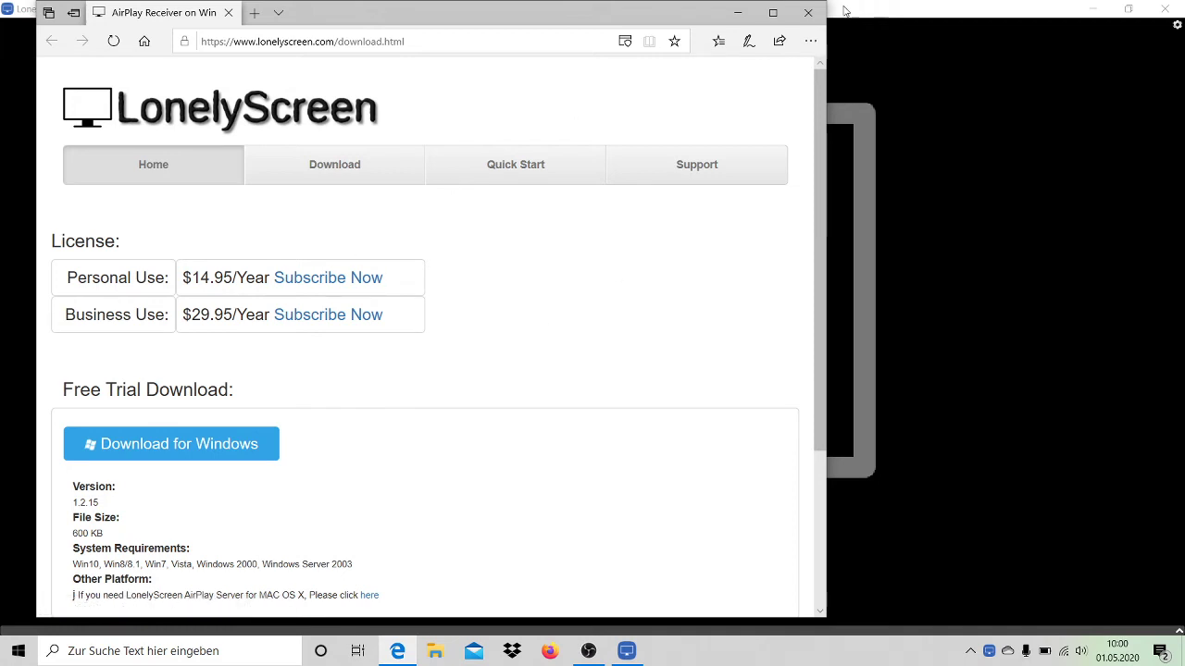
{"action": "left_click", "coordinate": [812, 11]}
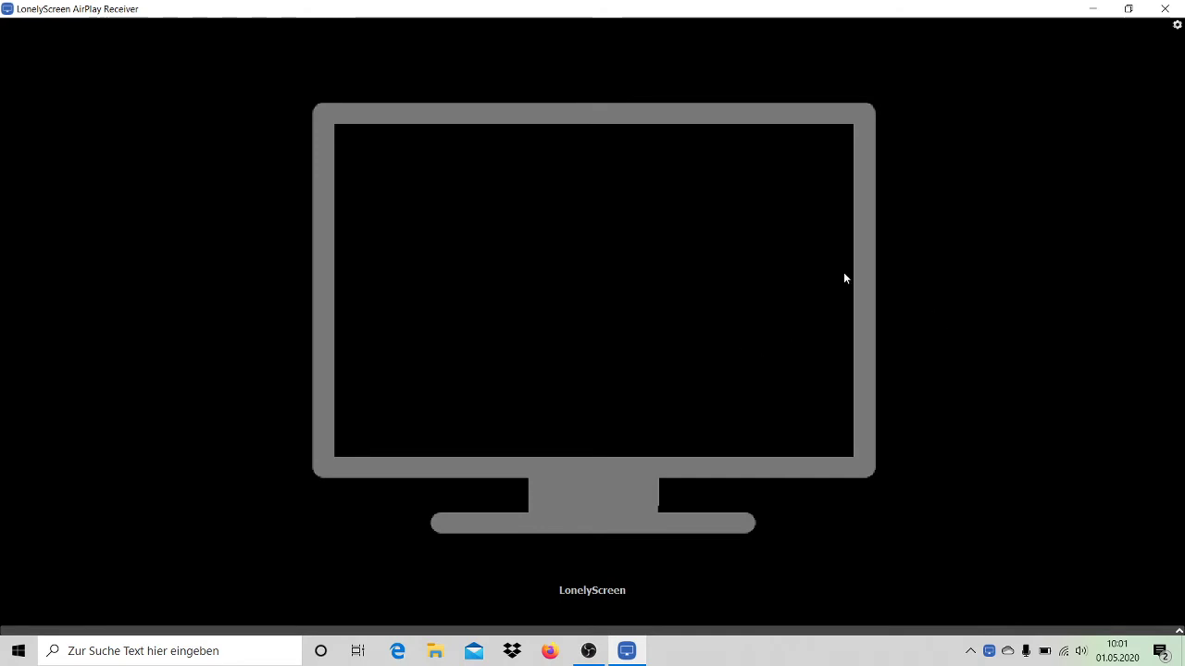
Open LonelyScreen's server name for editing, leave the edit without changing it, and close the program.
{"action": "left_click", "coordinate": [652, 593]}
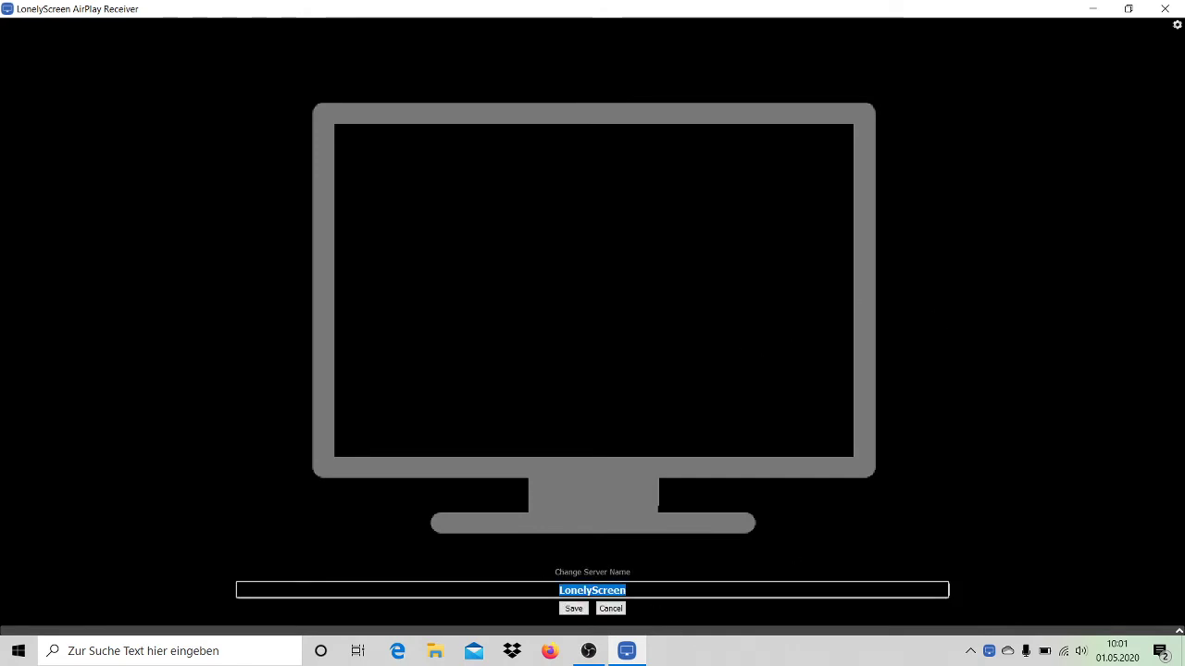
{"action": "left_click", "coordinate": [932, 523]}
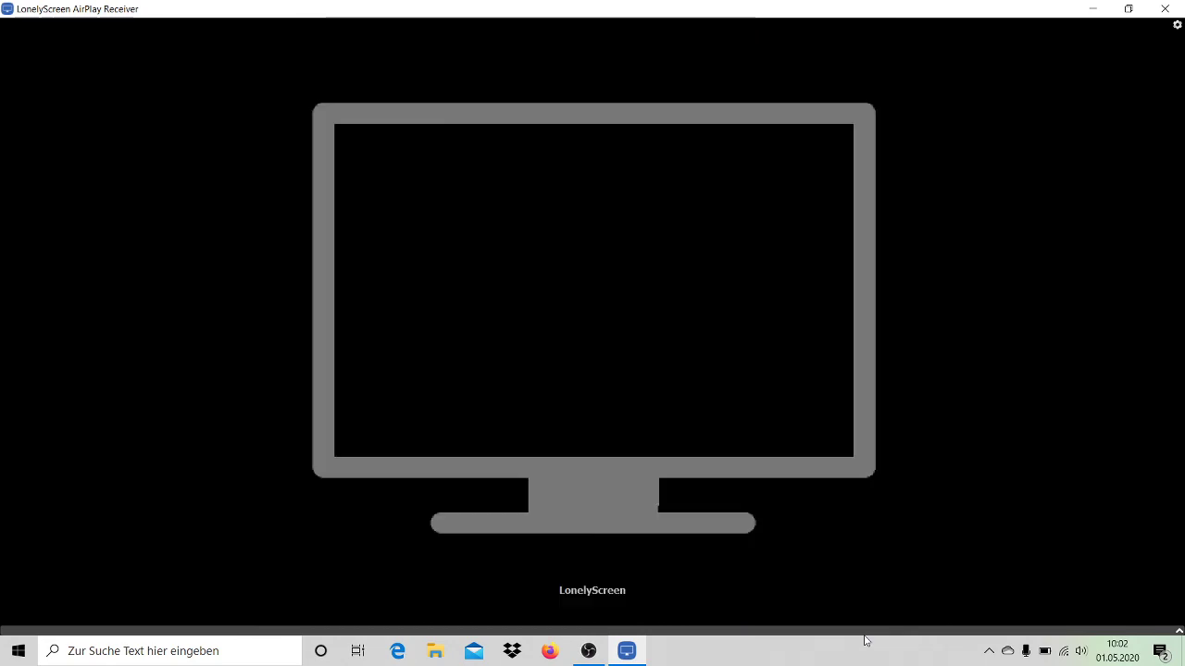
{"action": "left_click", "coordinate": [1164, 8]}
{"action": "left_click", "coordinate": [147, 496]}
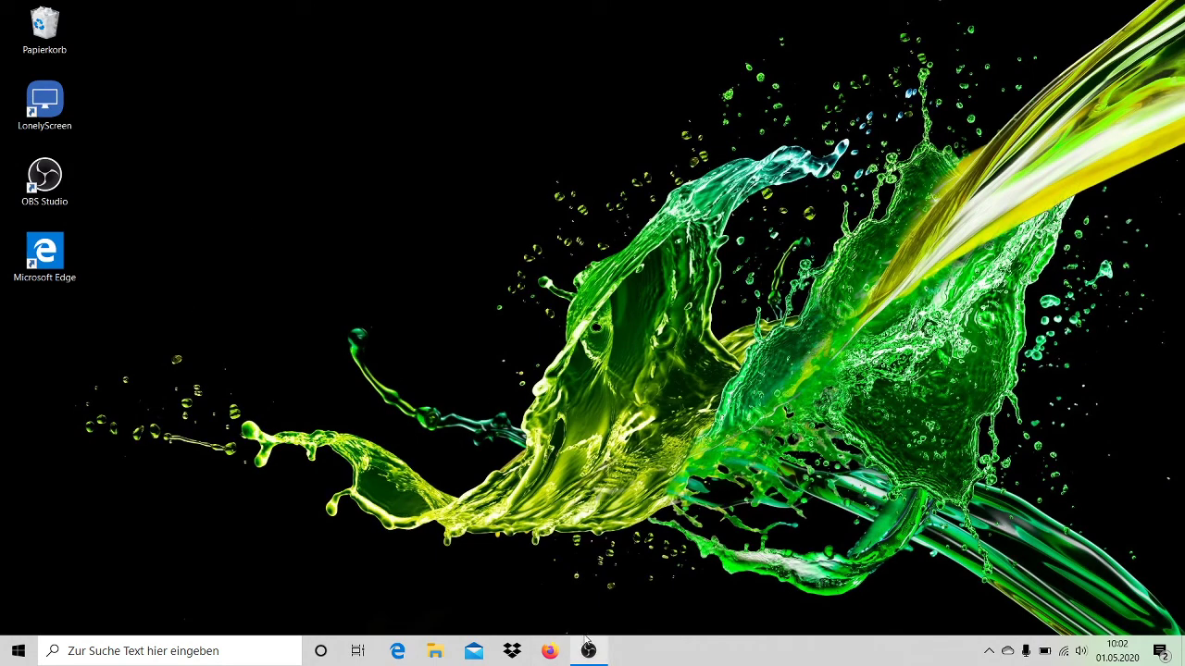
Search the web for "lonely screen" in a new Firefox tab and open the official LonelyScreen website.
{"action": "left_click", "coordinate": [549, 650]}
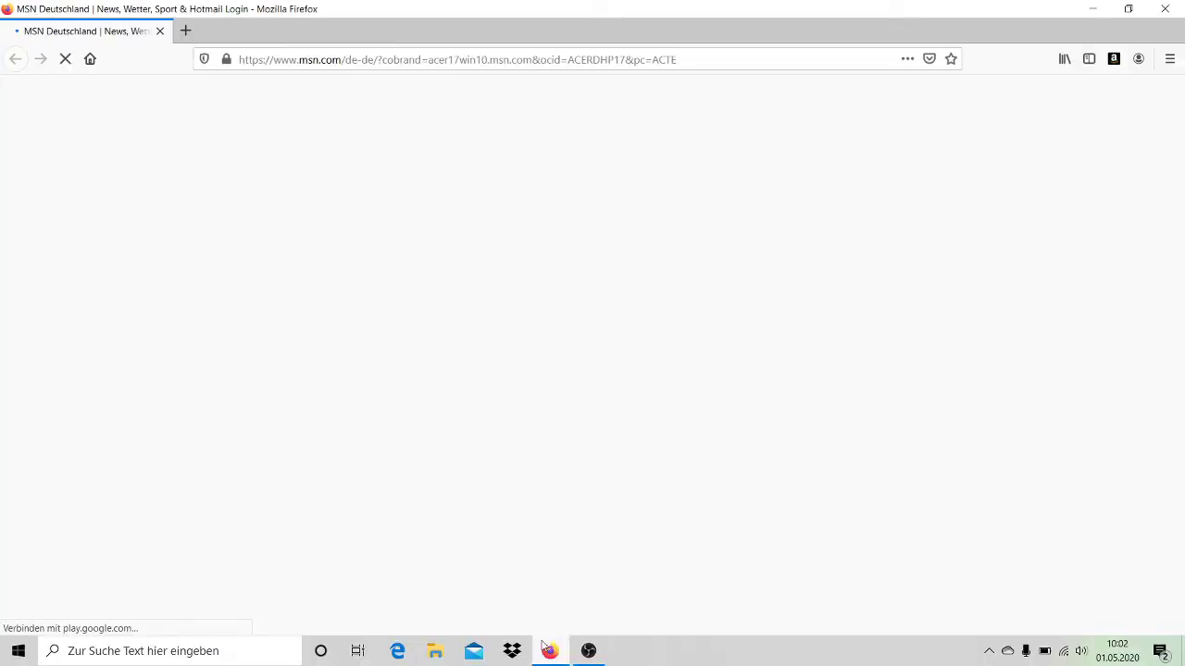
{"action": "left_click", "coordinate": [185, 31]}
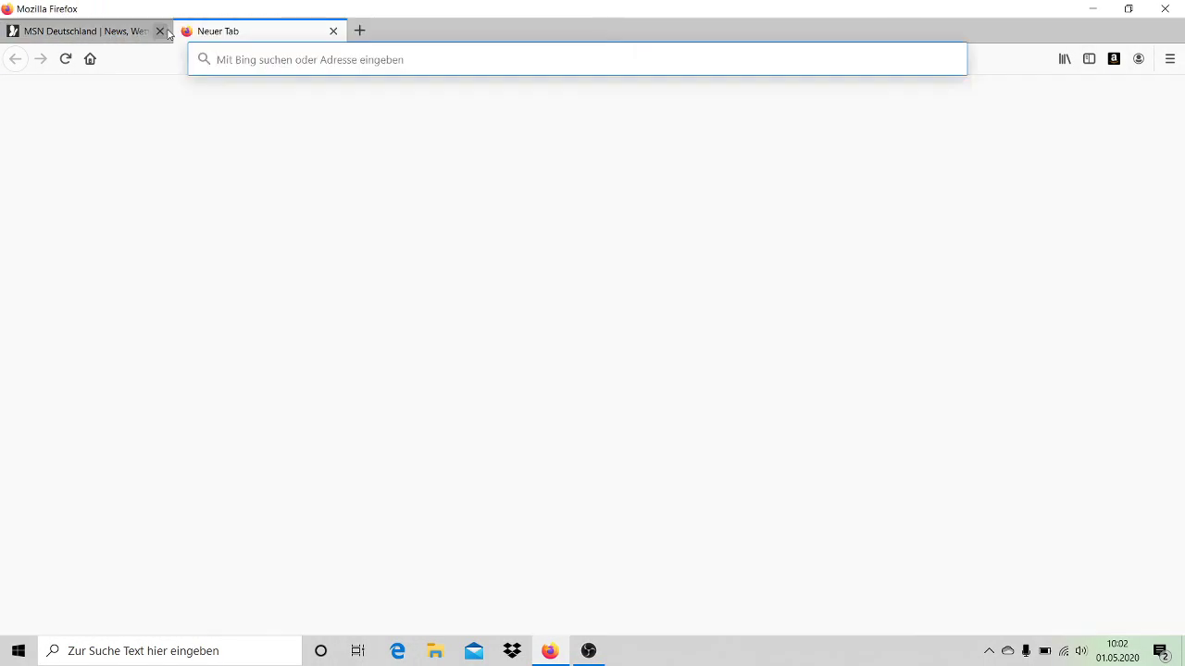
{"action": "left_click", "coordinate": [159, 31]}
{"action": "type", "text": "Lon"}
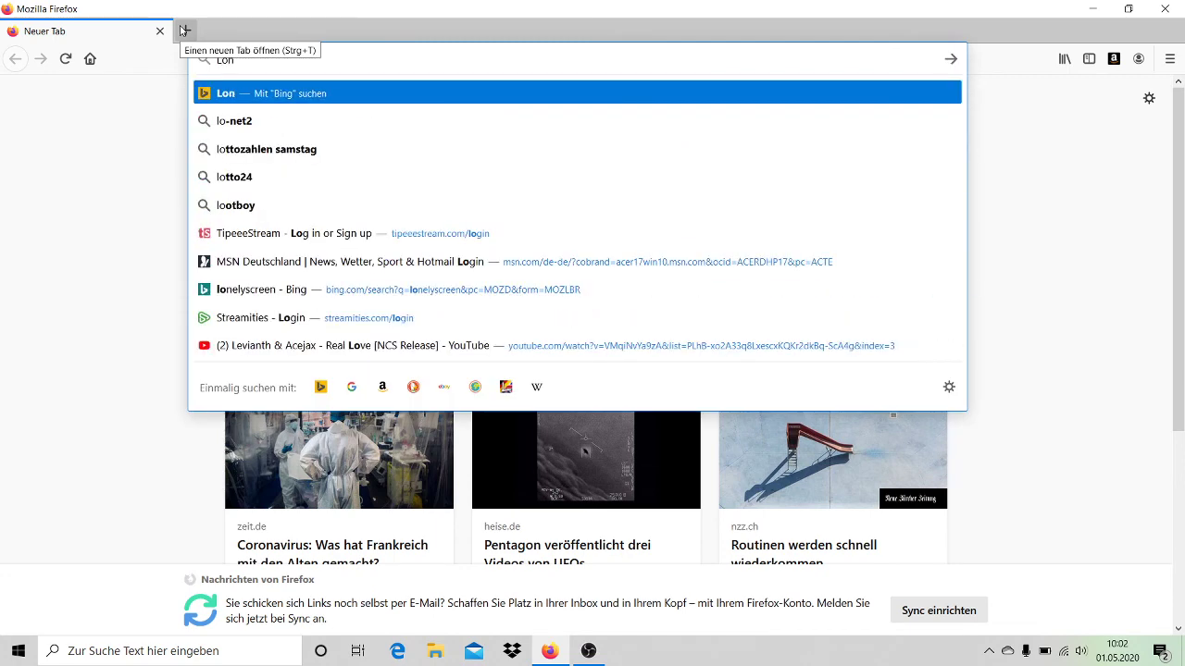
{"action": "type", "text": "ley"}
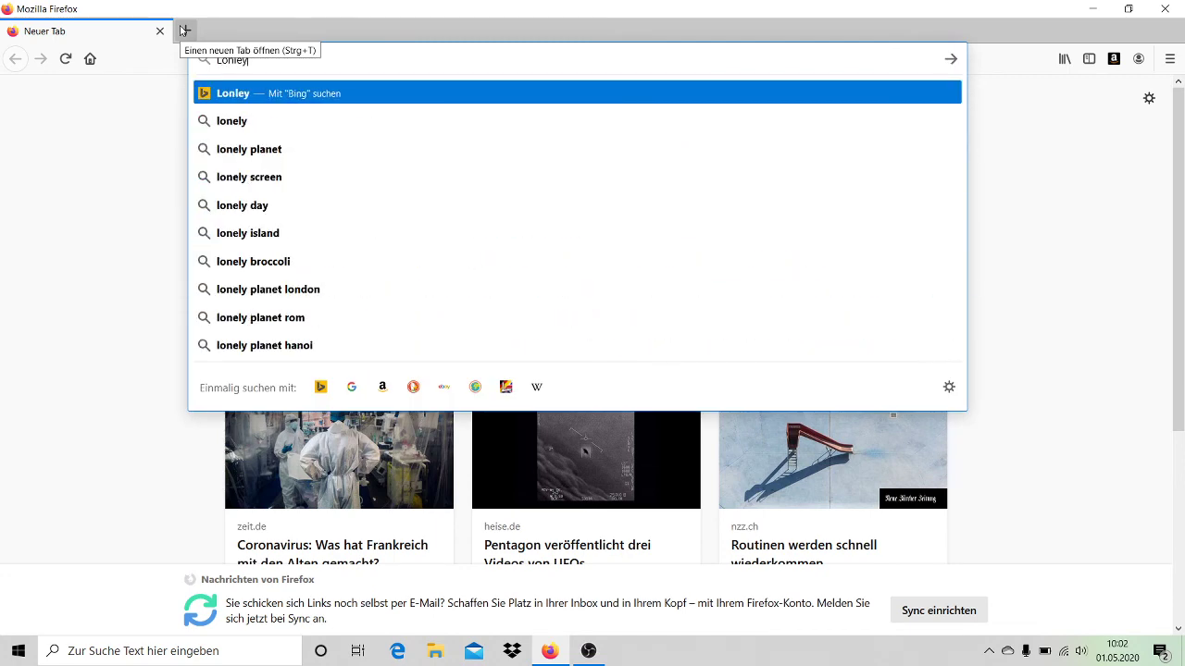
{"action": "left_click", "coordinate": [363, 177]}
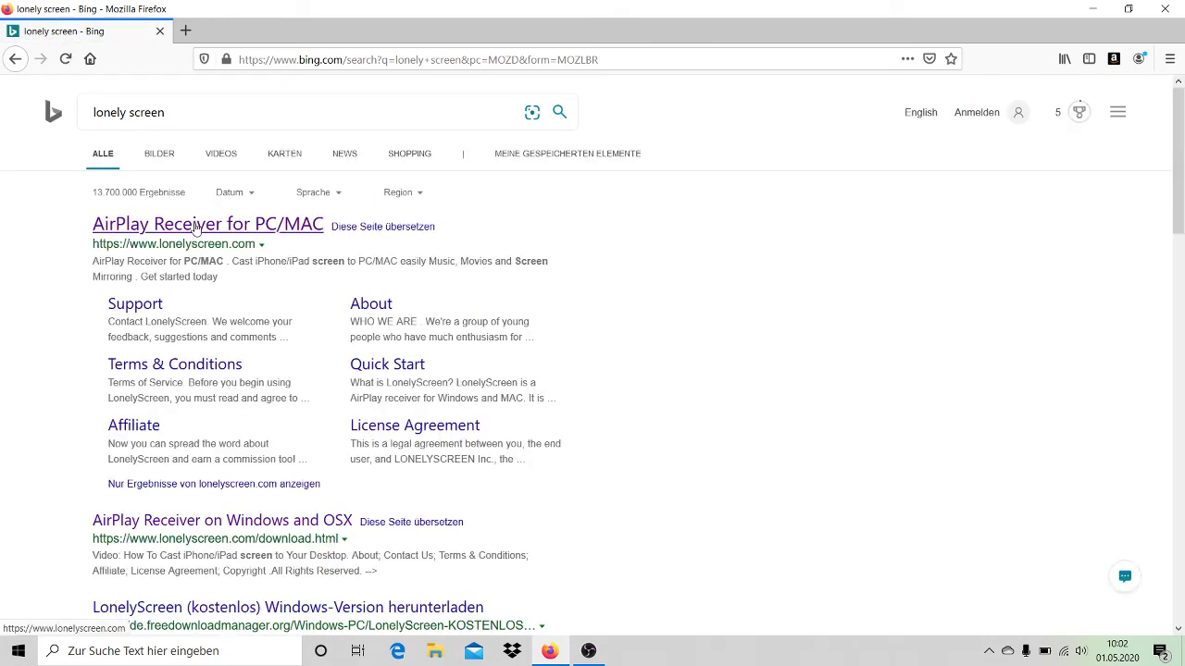
{"action": "left_click", "coordinate": [196, 228]}
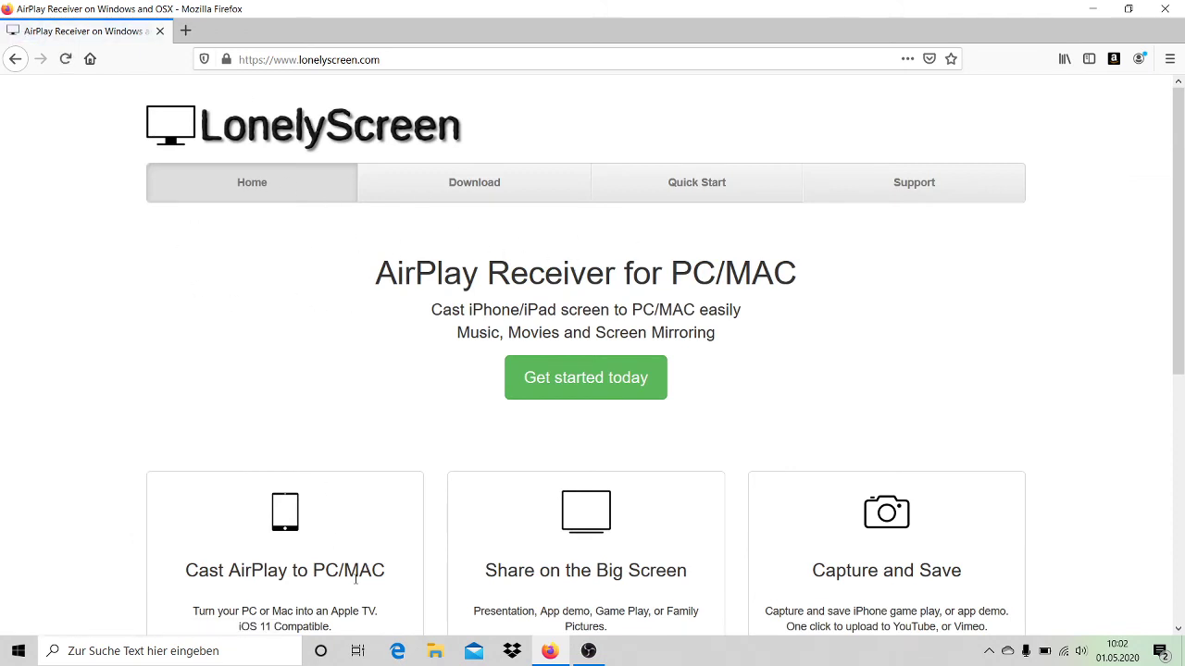
Examine the free trial Windows download on LonelyScreen's download page and close the browser.
{"action": "left_click", "coordinate": [475, 187]}
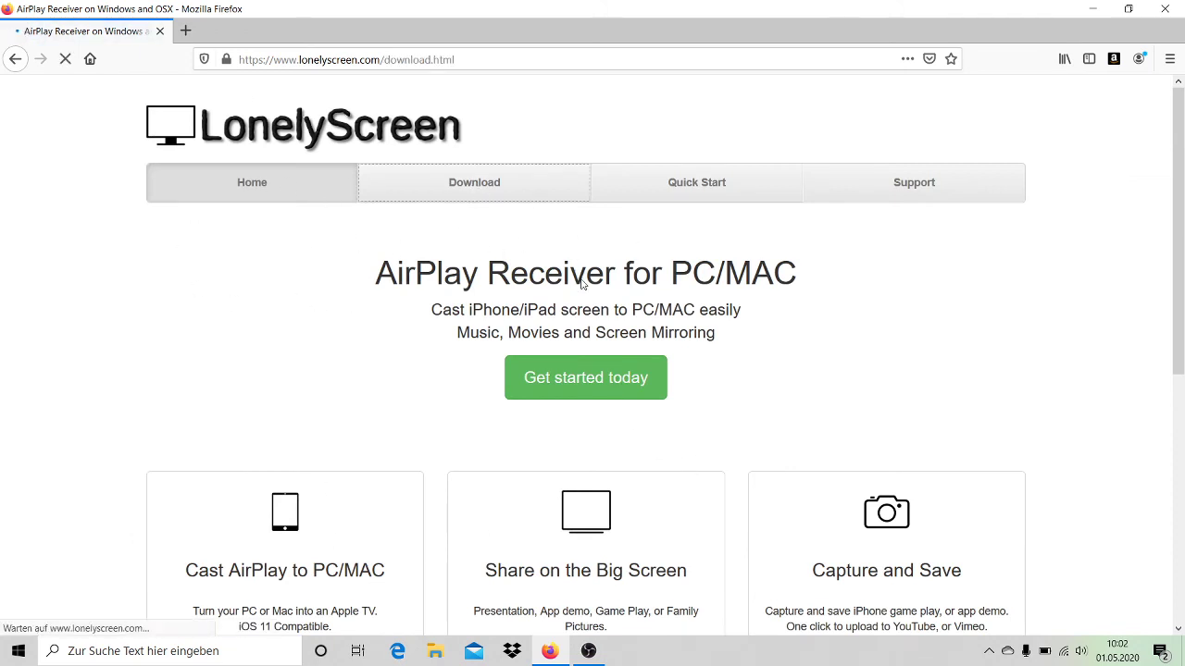
{"action": "scroll", "coordinate": [472, 337], "scroll_direction": "down", "scroll_amount": 5}
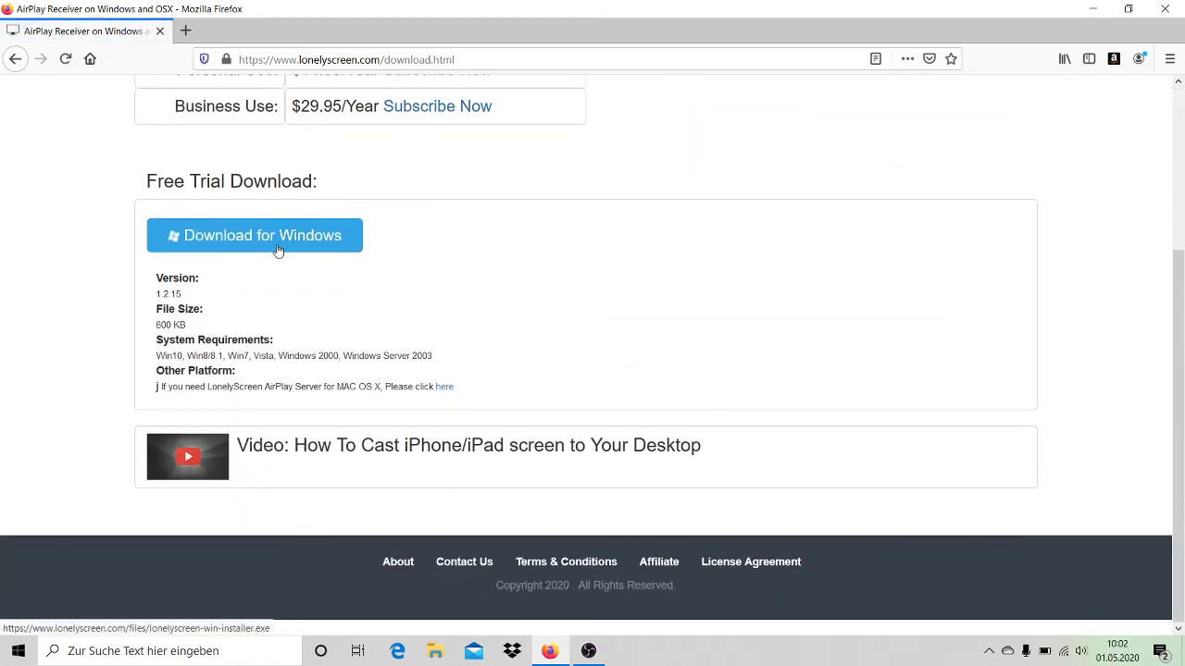
{"action": "left_click", "coordinate": [1165, 8]}
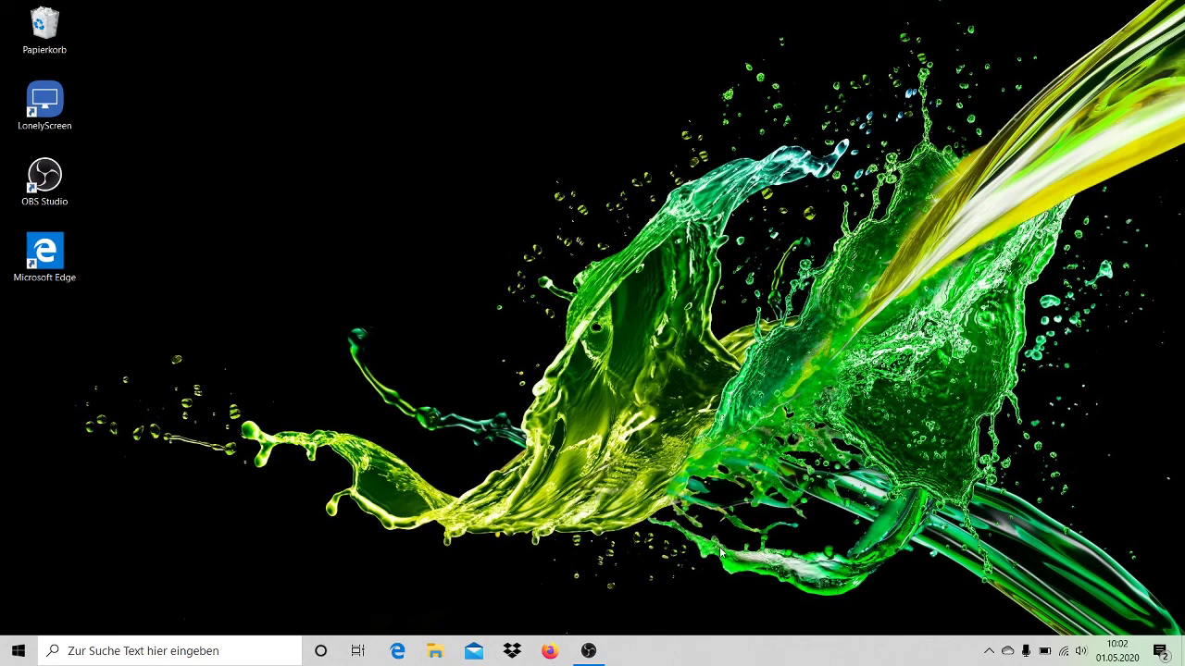
Switch to OBS Studio and make the Counter source visible in the scene.
{"action": "left_click", "coordinate": [589, 653]}
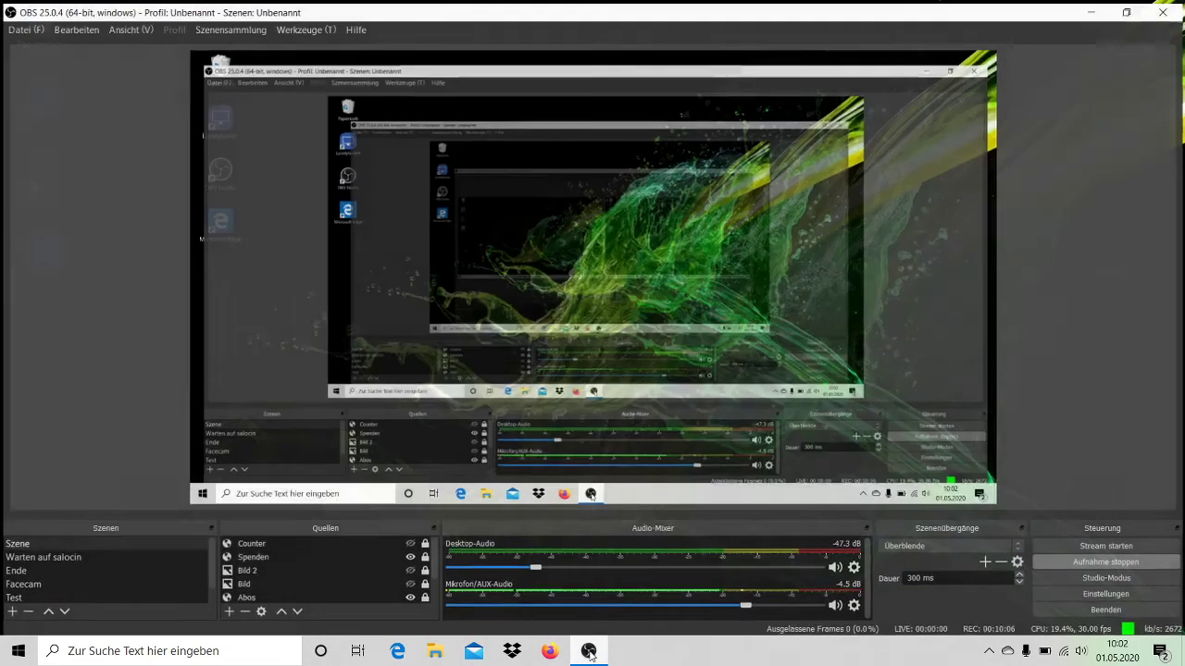
{"action": "left_click", "coordinate": [409, 543]}
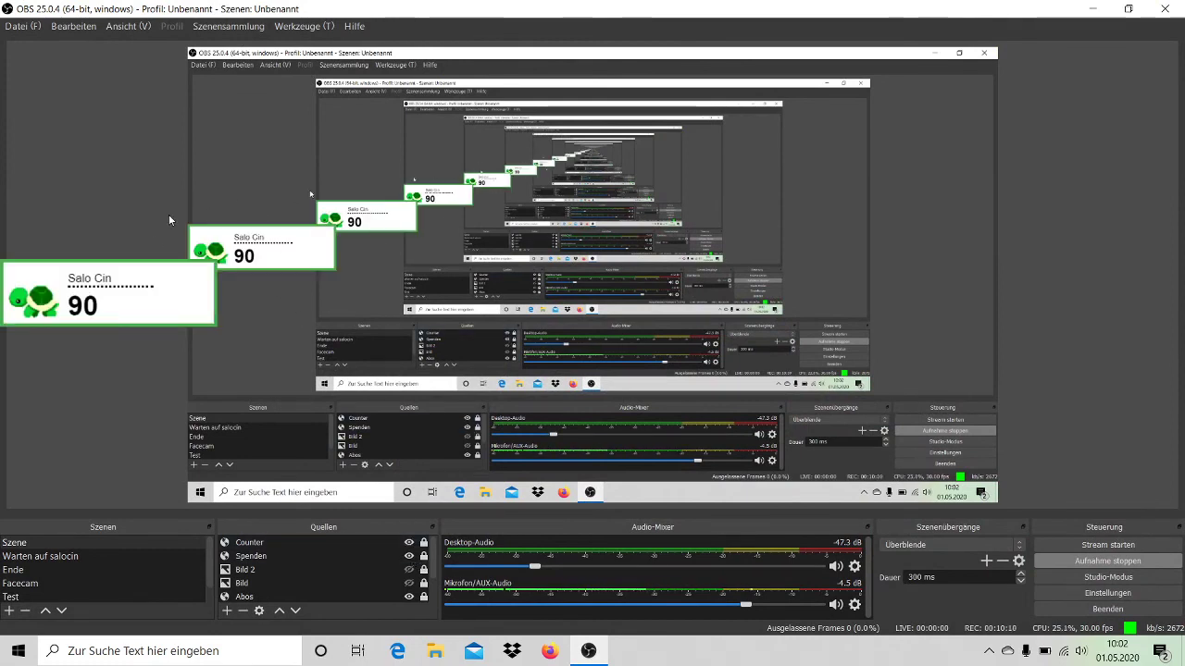